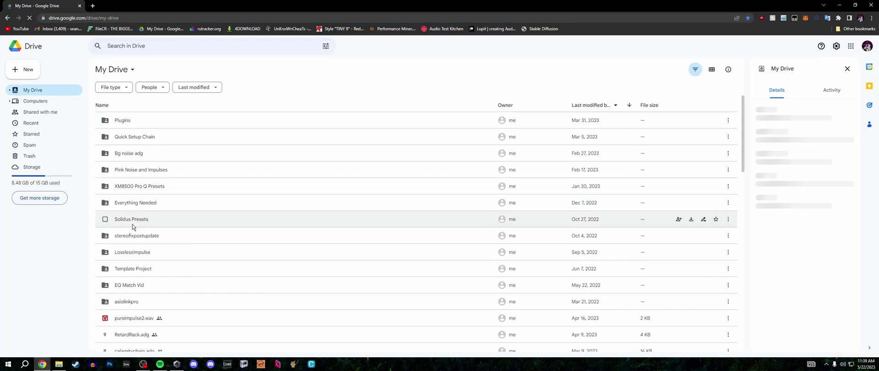
- Open the Everything Needed folder in Google Drive and download it from its breadcrumb menu
{"action": "double_click", "coordinate": [134, 206]}
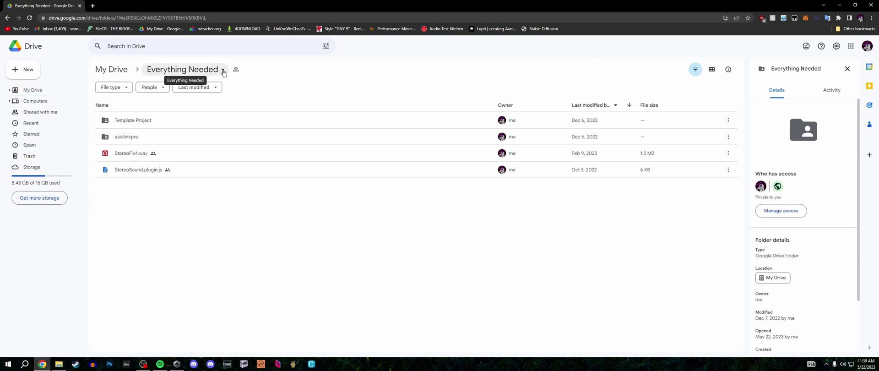
{"action": "left_click", "coordinate": [222, 71]}
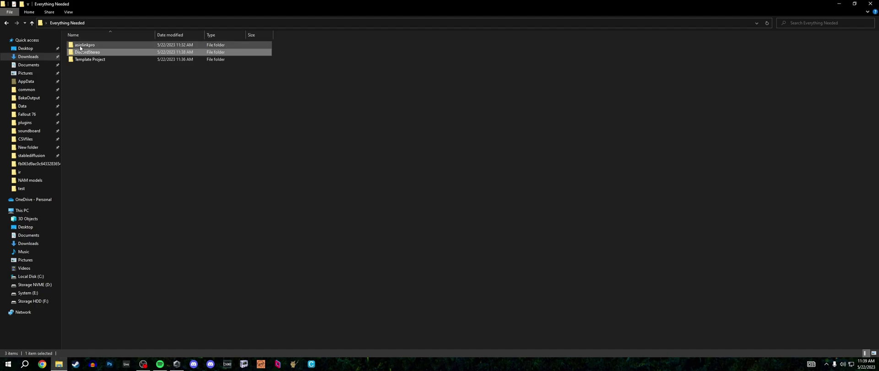
- Install ASIO Link Pro from asiolinkpro.exe with default settings, without running the tool afterward
{"action": "double_click", "coordinate": [80, 45]}
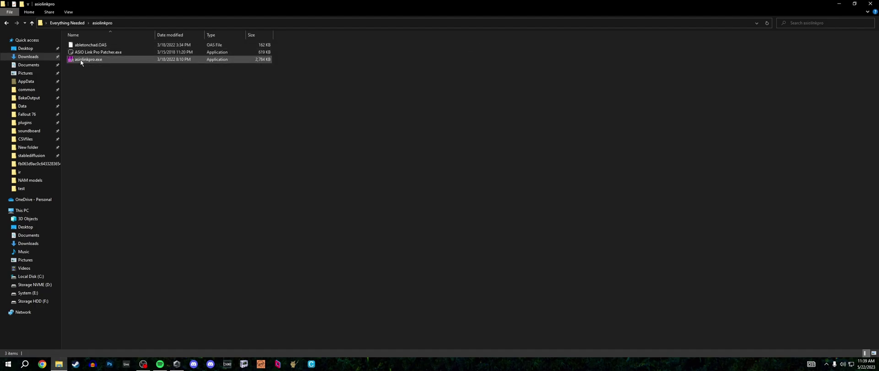
{"action": "double_click", "coordinate": [87, 60]}
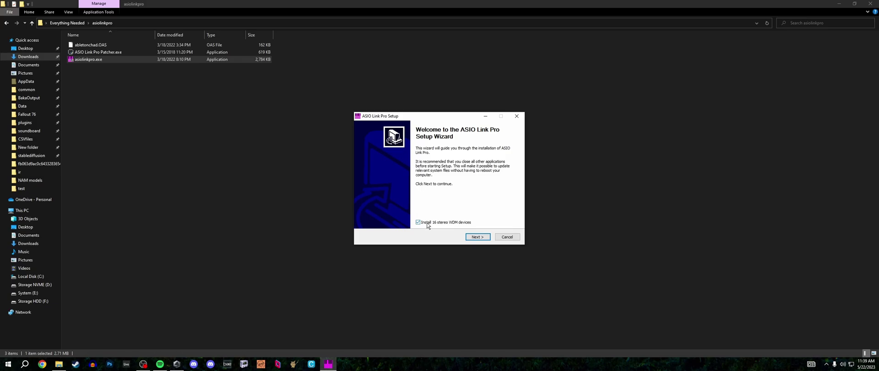
{"action": "left_click", "coordinate": [477, 237]}
{"action": "left_click", "coordinate": [478, 237]}
{"action": "left_click", "coordinate": [477, 237]}
{"action": "left_click", "coordinate": [478, 236]}
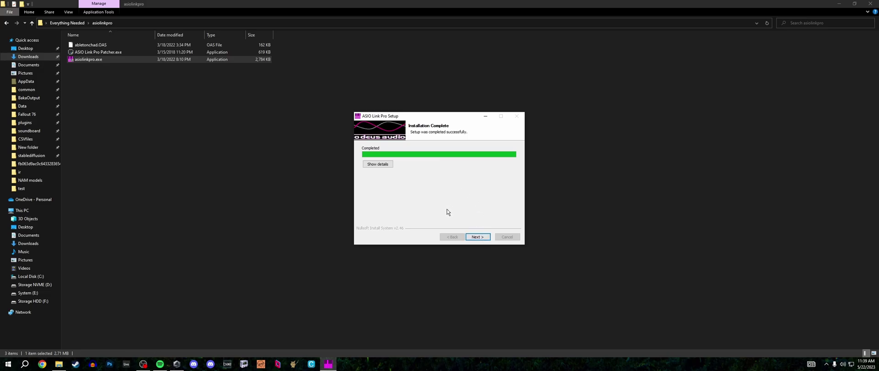
{"action": "left_click", "coordinate": [480, 237]}
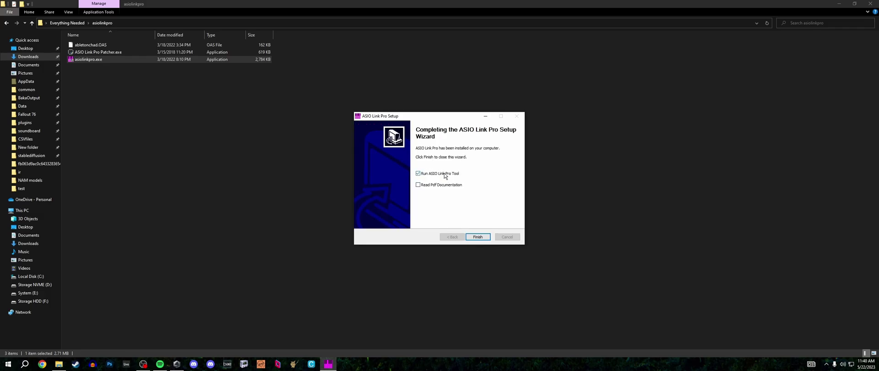
{"action": "left_click", "coordinate": [417, 173]}
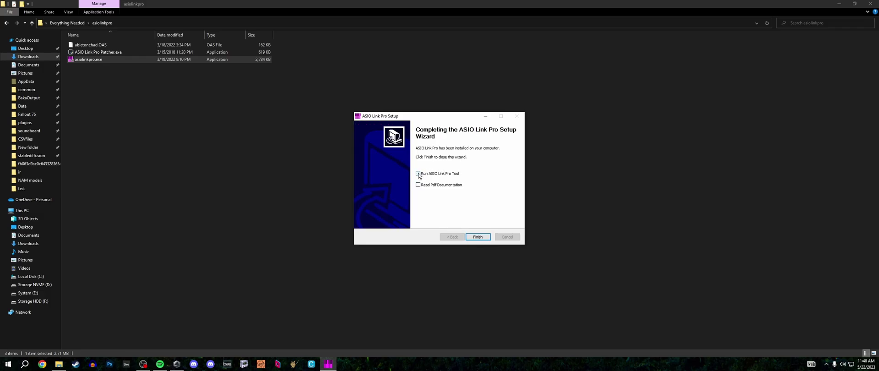
{"action": "left_click", "coordinate": [479, 237]}
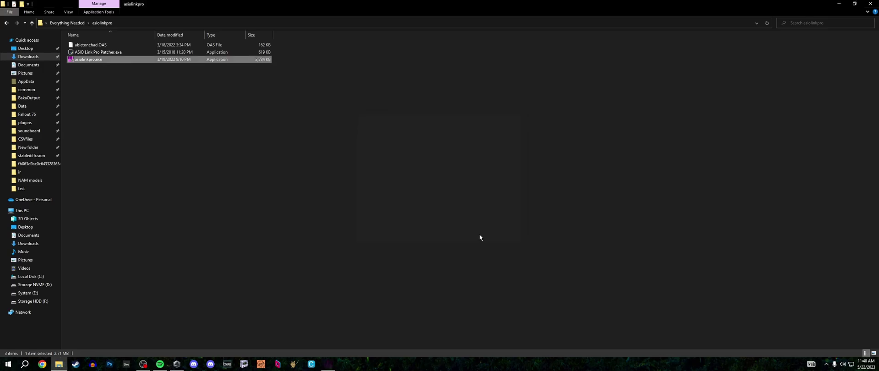
- Run ASIO Link Pro Patcher.exe with admin rights, apply the patch, and close it
{"action": "double_click", "coordinate": [75, 54]}
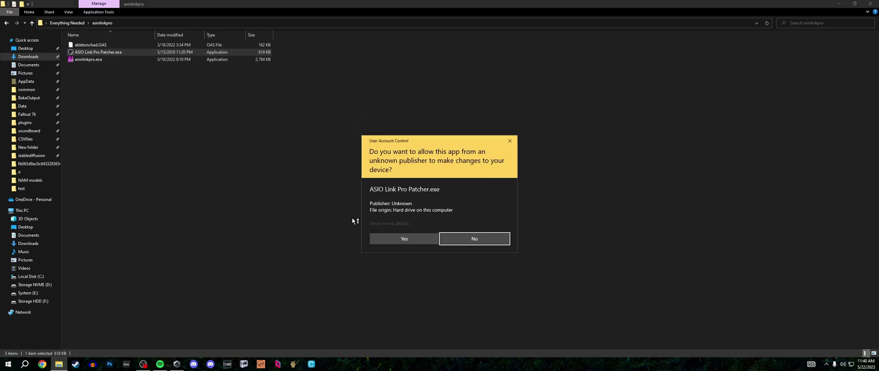
{"action": "left_click", "coordinate": [402, 237]}
{"action": "left_click", "coordinate": [429, 220]}
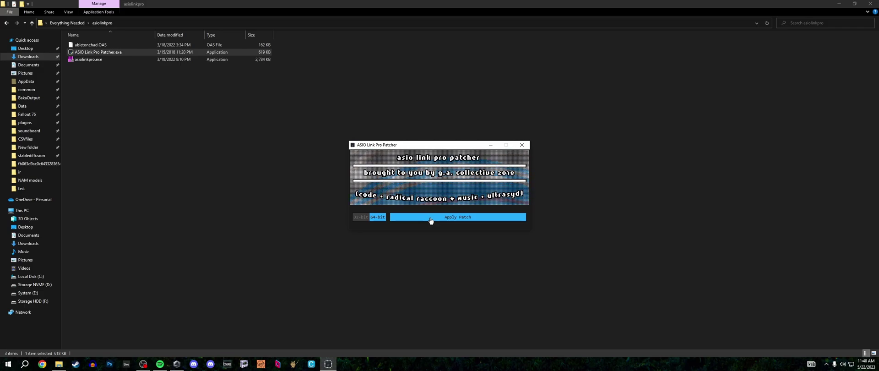
{"action": "left_click", "coordinate": [525, 145]}
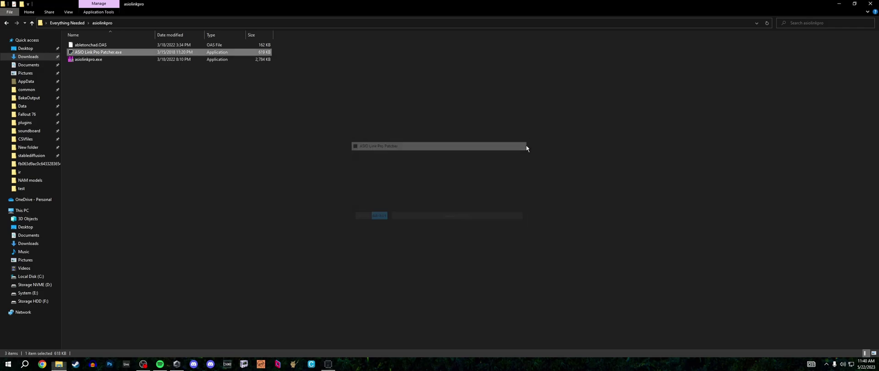
- Launch Live, set the Audio preferences Driver Type to ASIO, and list available audio devices
{"action": "left_click", "coordinate": [132, 365]}
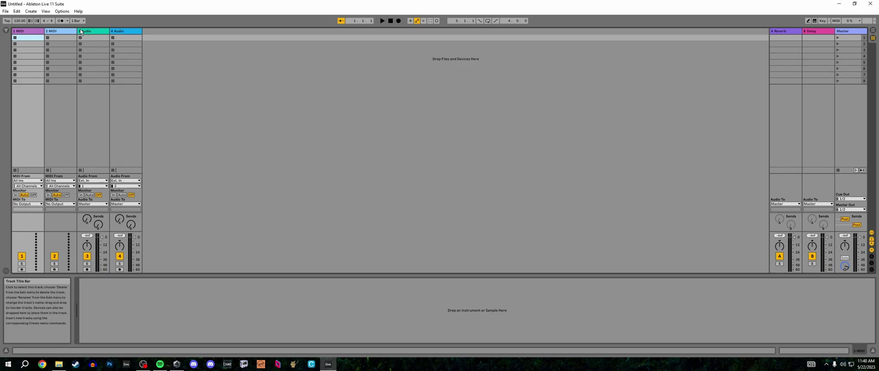
{"action": "left_click", "coordinate": [62, 11]}
{"action": "left_click", "coordinate": [73, 224]}
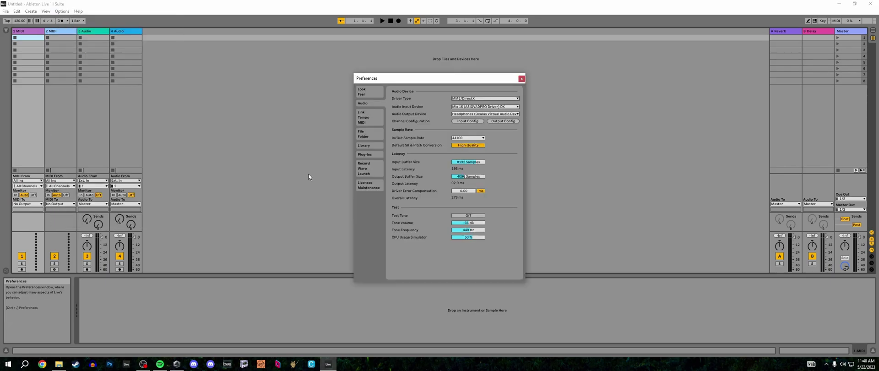
{"action": "left_click", "coordinate": [476, 99]}
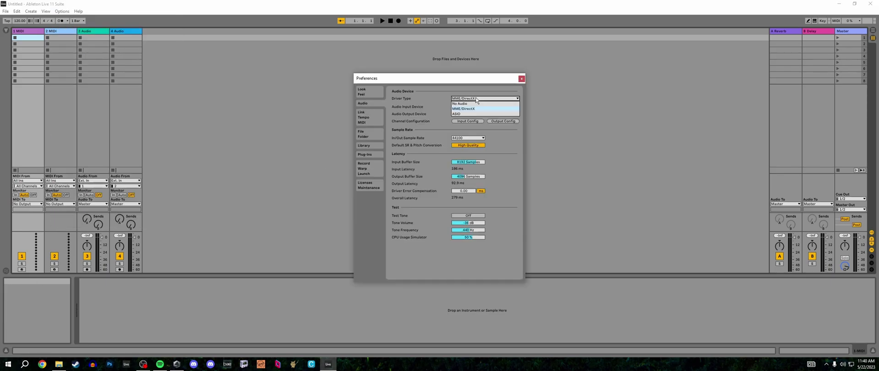
{"action": "left_click", "coordinate": [458, 113]}
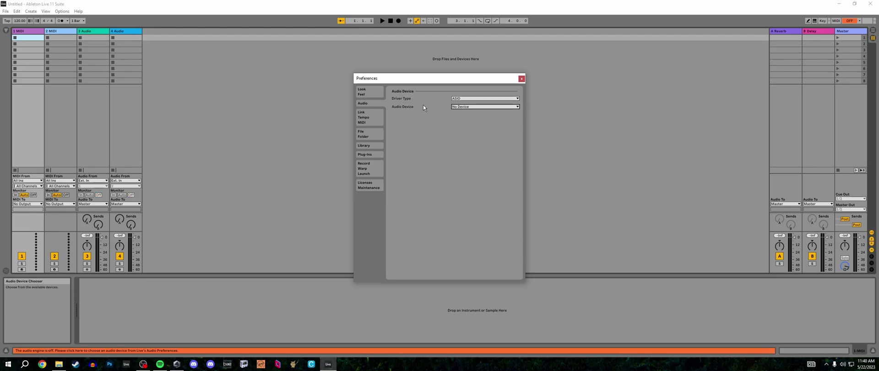
{"action": "left_click", "coordinate": [458, 106]}
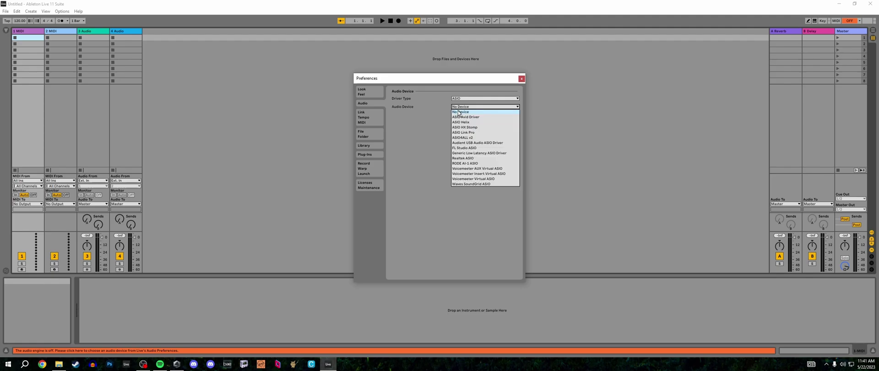
- Select ASIO Link Pro as Live's audio device with ASIO4ALL v2 as its underlying driver
{"action": "left_click", "coordinate": [464, 133]}
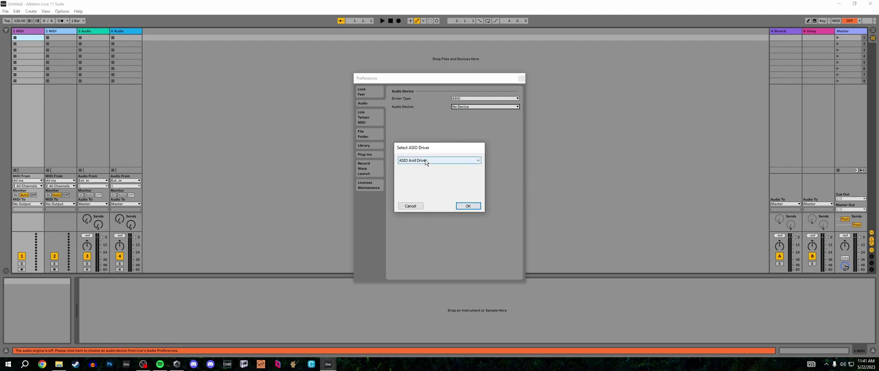
{"action": "left_click_drag", "start_coordinate": [425, 146], "coordinate": [408, 151]}
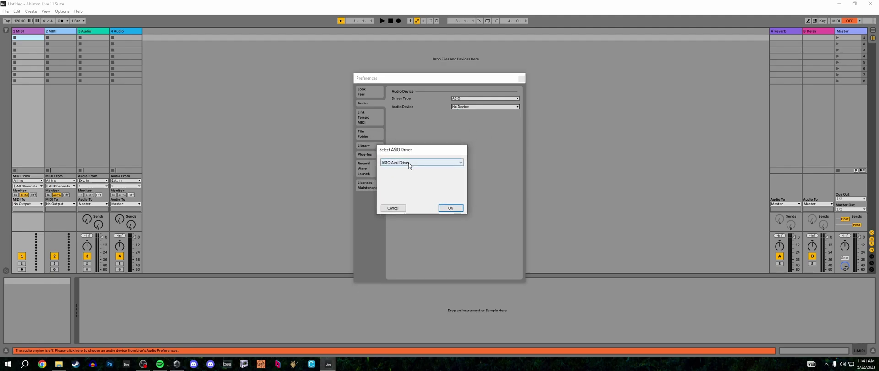
{"action": "left_click", "coordinate": [409, 163]}
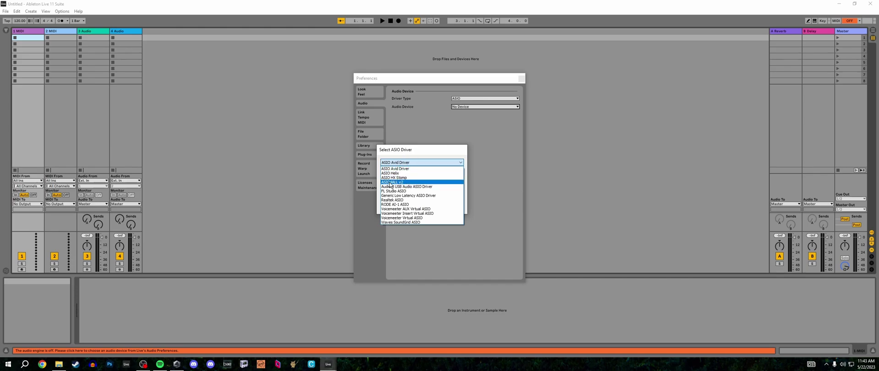
{"action": "left_click", "coordinate": [390, 183]}
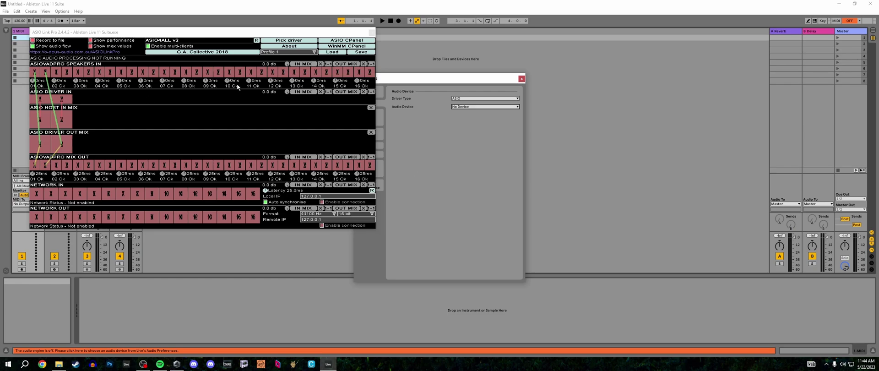
- Open the ASIO4ALL settings panel from the system tray and move it to the right
{"action": "left_click", "coordinate": [826, 364]}
{"action": "left_click", "coordinate": [805, 350]}
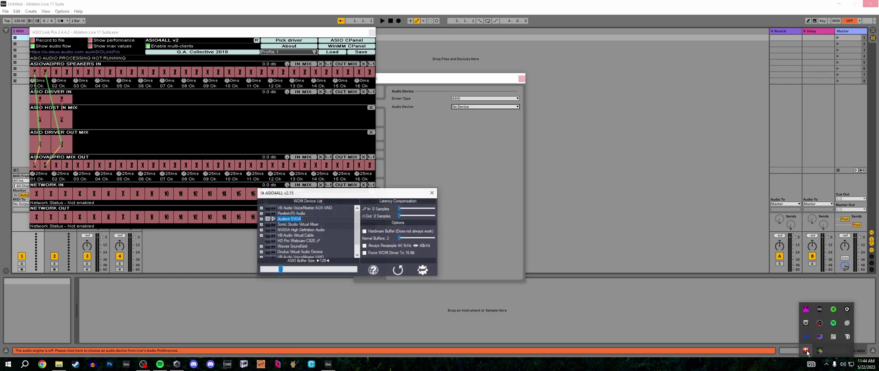
{"action": "left_click_drag", "start_coordinate": [333, 193], "coordinate": [517, 182]}
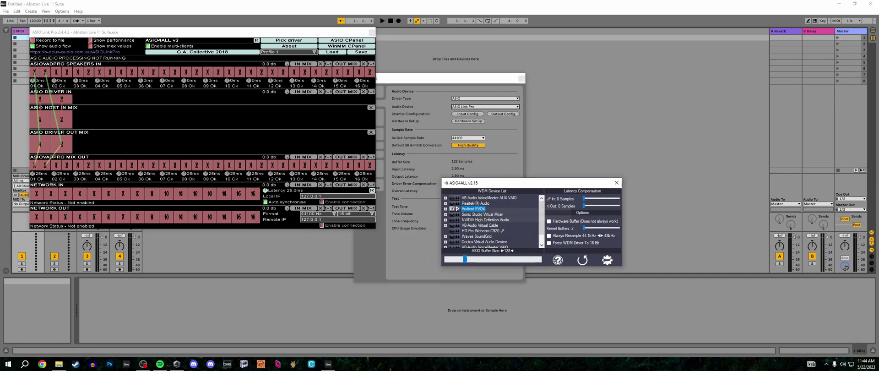
- Reposition the OBS Studio window, then switch ASIO4ALL to its simple view
{"action": "key", "text": "alt+Tab"}
{"action": "left_click_drag", "start_coordinate": [656, 71], "coordinate": [717, 51]}
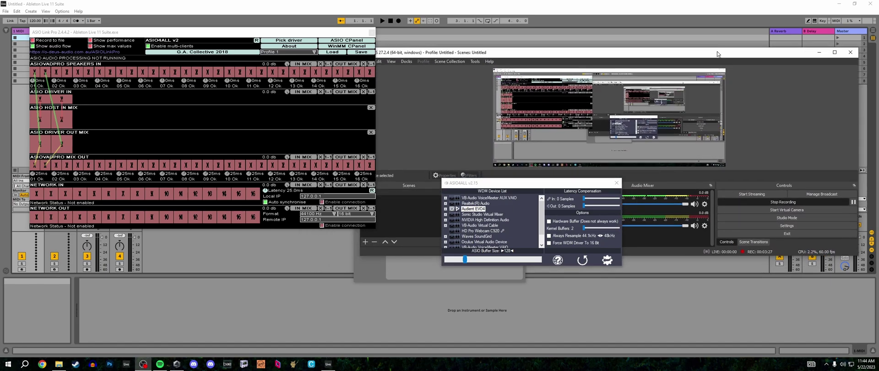
{"action": "key", "text": "alt+Tab"}
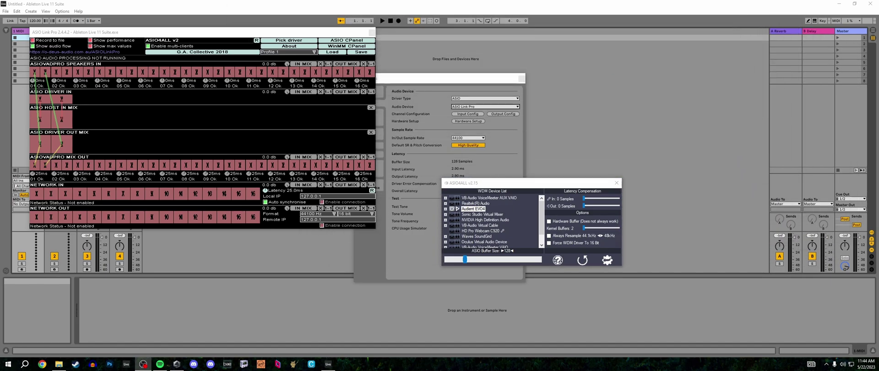
{"action": "left_click", "coordinate": [607, 260]}
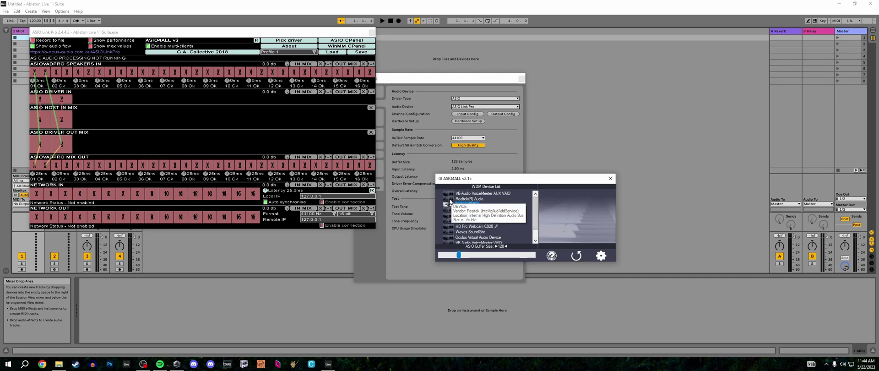
{"action": "mouse_move", "coordinate": [486, 217]}
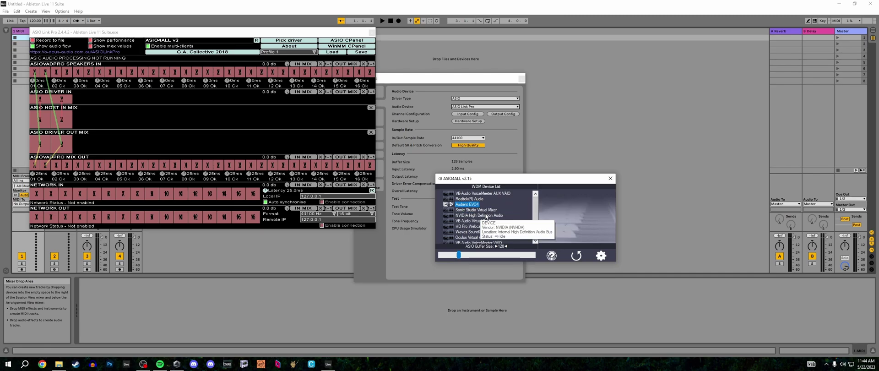
- In ASIO4ALL's advanced view, activate the Audient EVO4 Main Output 1/2 channel
{"action": "left_click", "coordinate": [600, 255]}
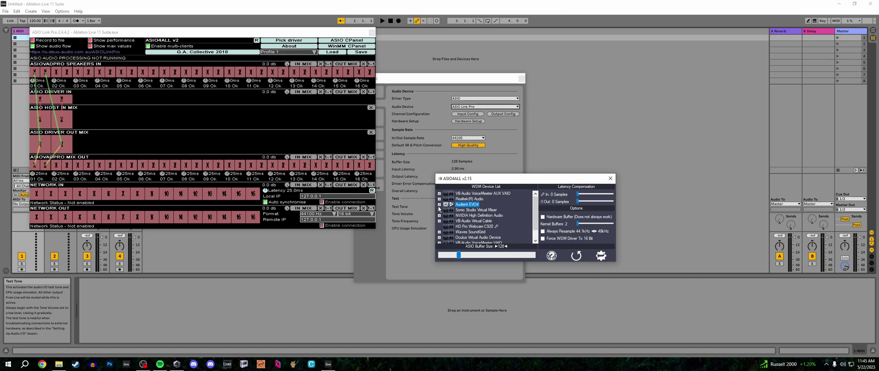
{"action": "left_click", "coordinate": [438, 205]}
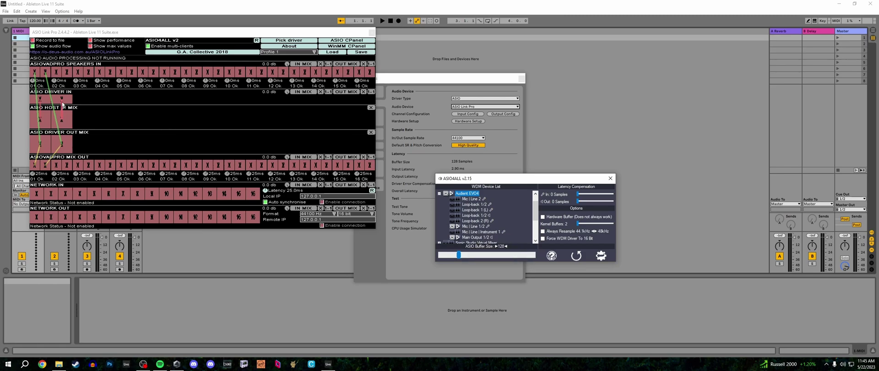
{"action": "left_click_drag", "start_coordinate": [62, 106], "coordinate": [96, 128]}
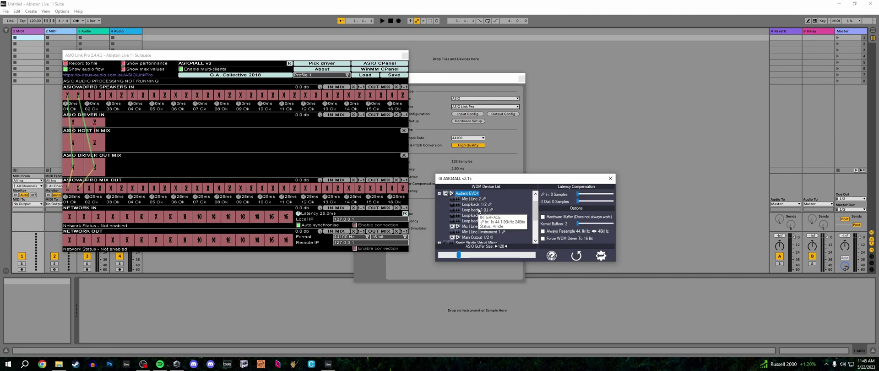
{"action": "left_click", "coordinate": [438, 192]}
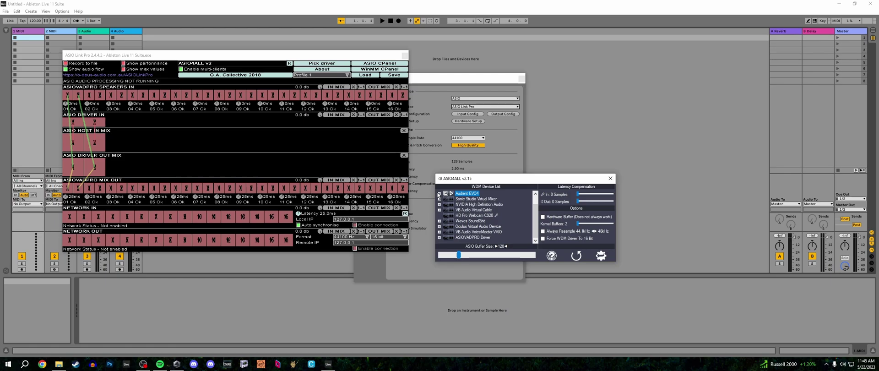
{"action": "left_click", "coordinate": [439, 194]}
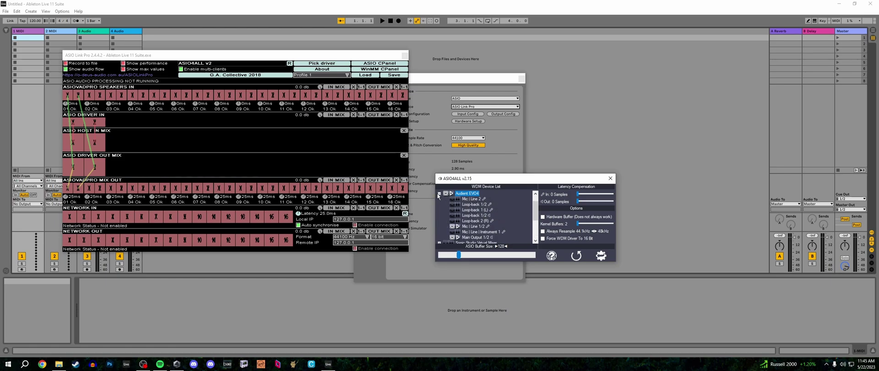
{"action": "mouse_move", "coordinate": [489, 229]}
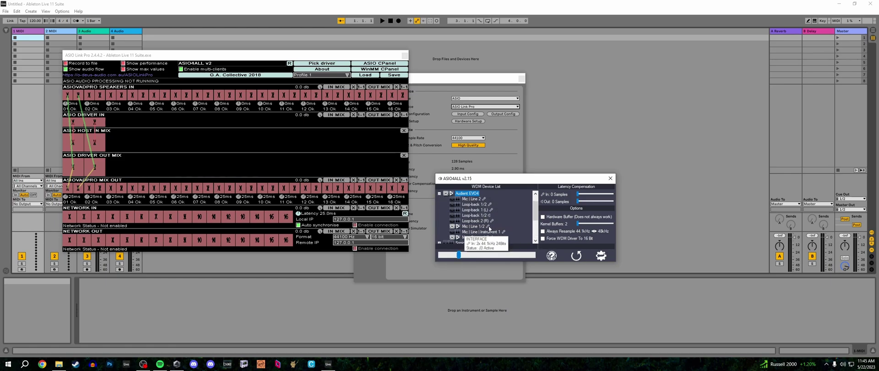
{"action": "left_click", "coordinate": [452, 236]}
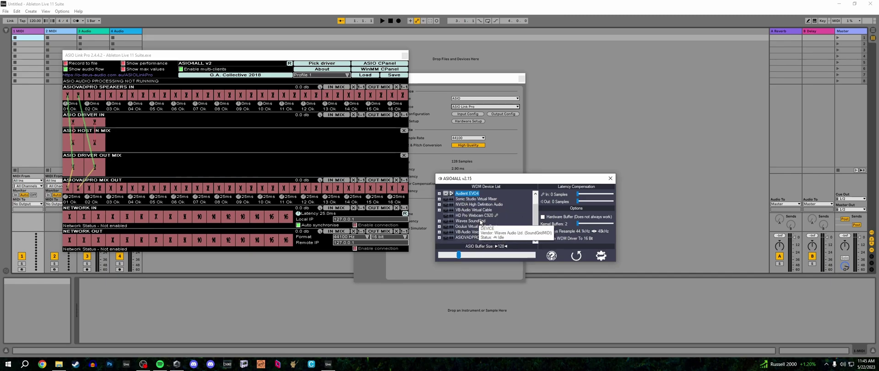
- Enable the Oculus Virtual Audio Device and inspect its Wave Microphone settings
{"action": "left_click", "coordinate": [439, 226]}
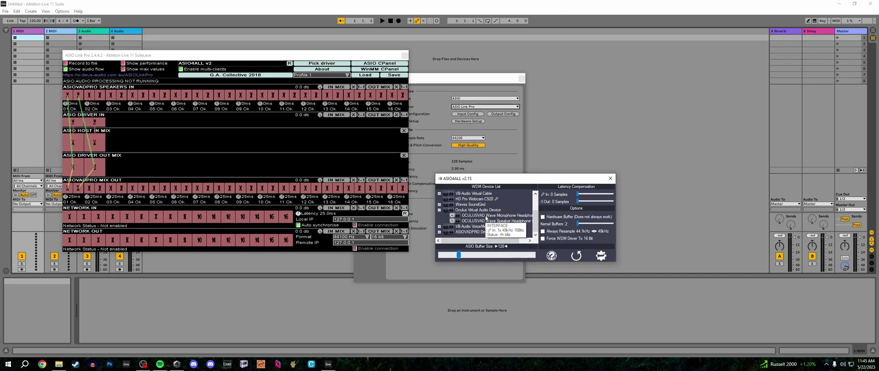
{"action": "left_click", "coordinate": [446, 212]}
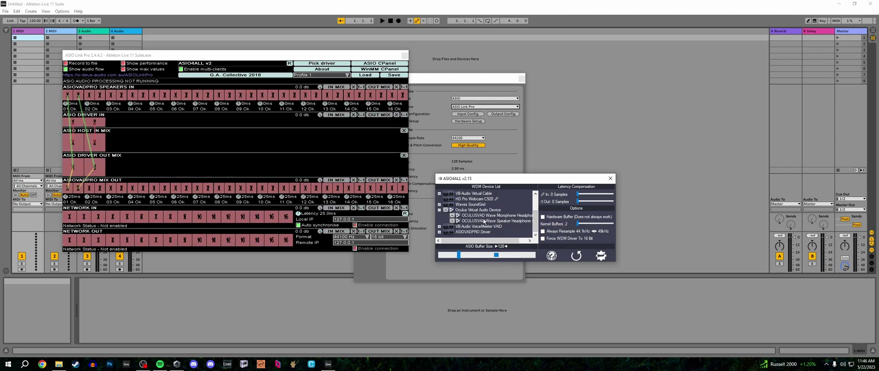
{"action": "left_click", "coordinate": [489, 215]}
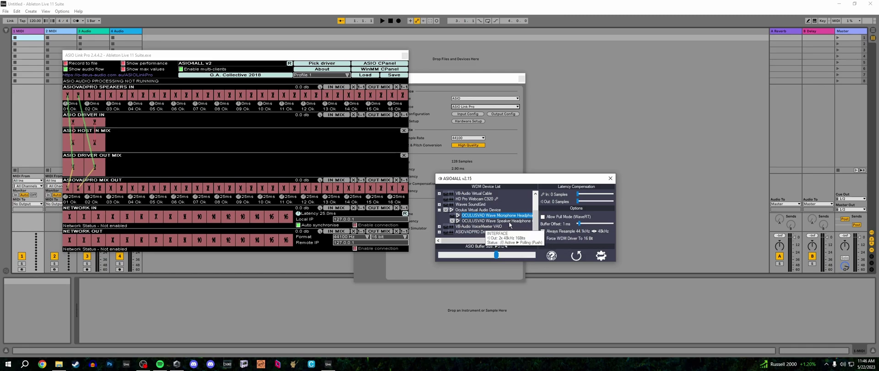
- Scroll the WDM device list back up and select the Audient EVO4 device
{"action": "scroll", "coordinate": [490, 223], "scroll_direction": "up", "scroll_amount": 1}
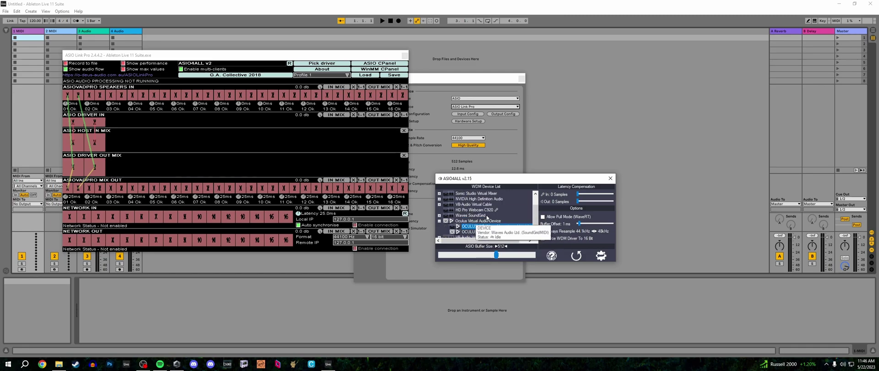
{"action": "scroll", "coordinate": [491, 218], "scroll_direction": "up", "scroll_amount": 2}
{"action": "left_click", "coordinate": [467, 204]}
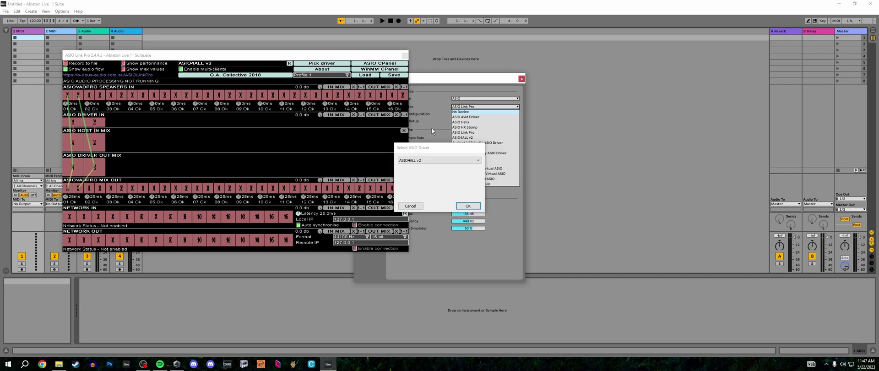
- Choose Audient USB Audio ASIO Driver as ASIO Link Pro's driver and shift its window right
{"action": "left_click", "coordinate": [413, 161]}
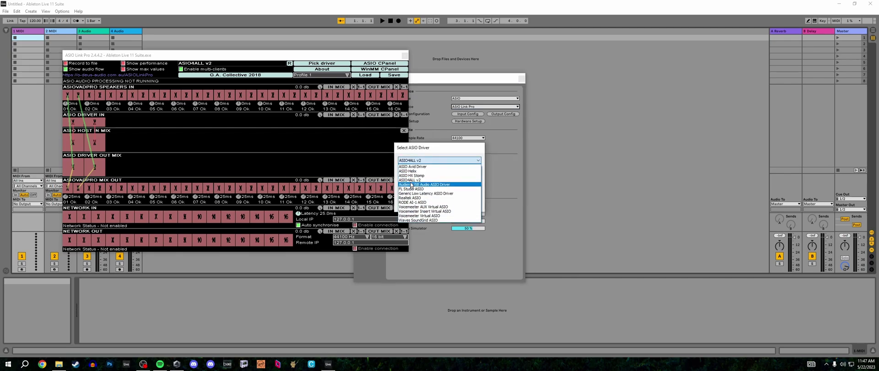
{"action": "left_click", "coordinate": [410, 184]}
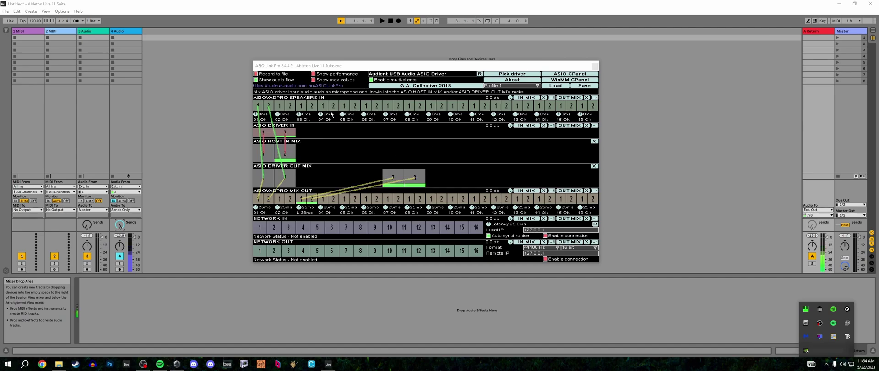
{"action": "left_click_drag", "start_coordinate": [341, 69], "coordinate": [363, 67]}
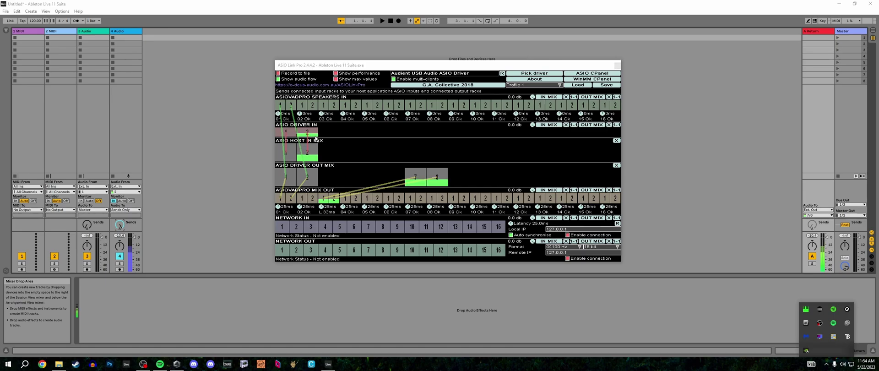
- Load abletonchad.OAS from Everything Needed > asiolinkpro into ASIO Link Pro
{"action": "left_click", "coordinate": [578, 85]}
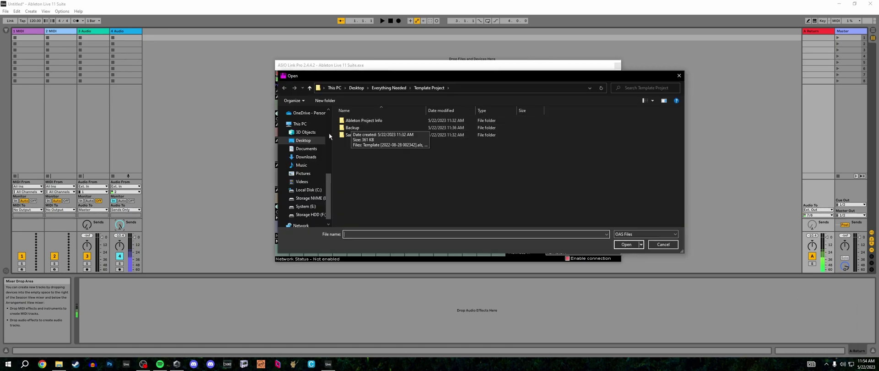
{"action": "left_click", "coordinate": [388, 88]}
{"action": "double_click", "coordinate": [361, 120]}
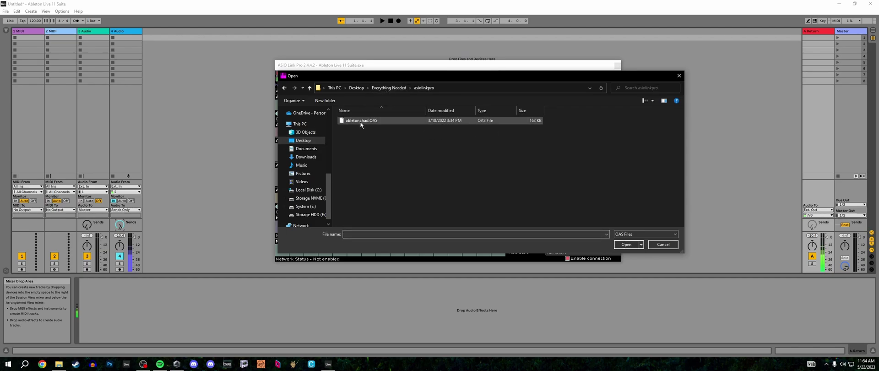
{"action": "double_click", "coordinate": [360, 122]}
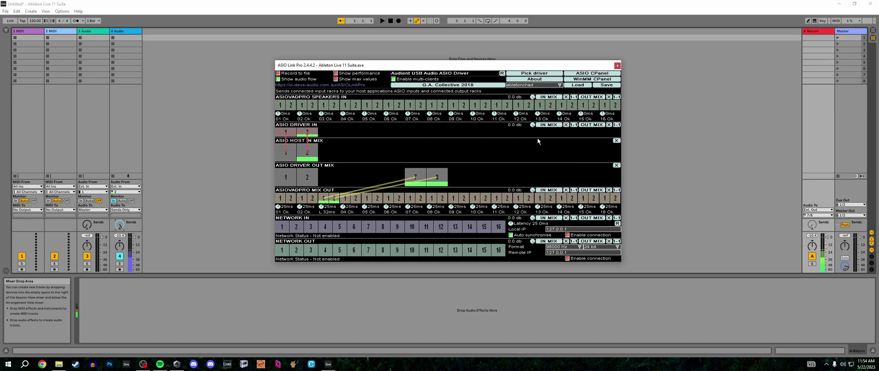
- Close ASIO Link Pro and enable Live's stereo input pairs 5/6 through 13/14
{"action": "left_click", "coordinate": [617, 67]}
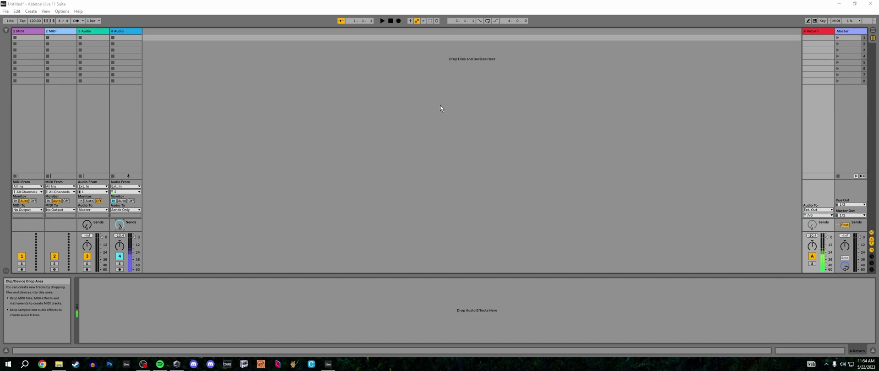
{"action": "left_click", "coordinate": [62, 11]}
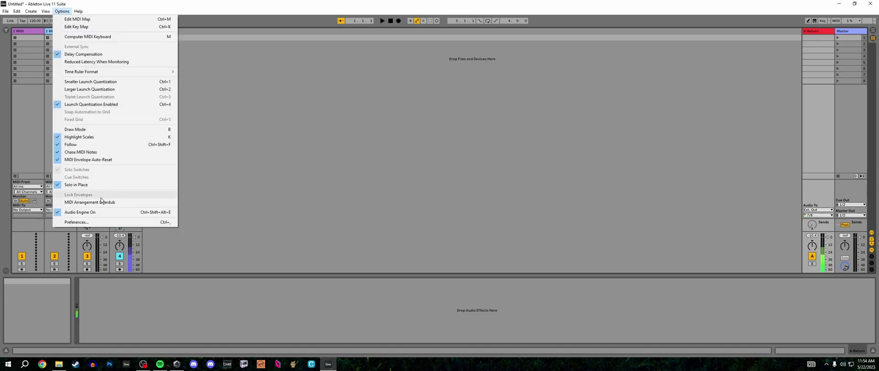
{"action": "left_click", "coordinate": [77, 222]}
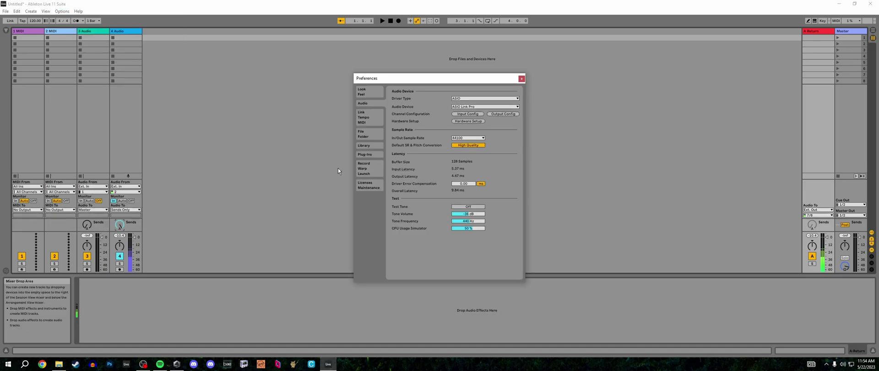
{"action": "left_click", "coordinate": [465, 114]}
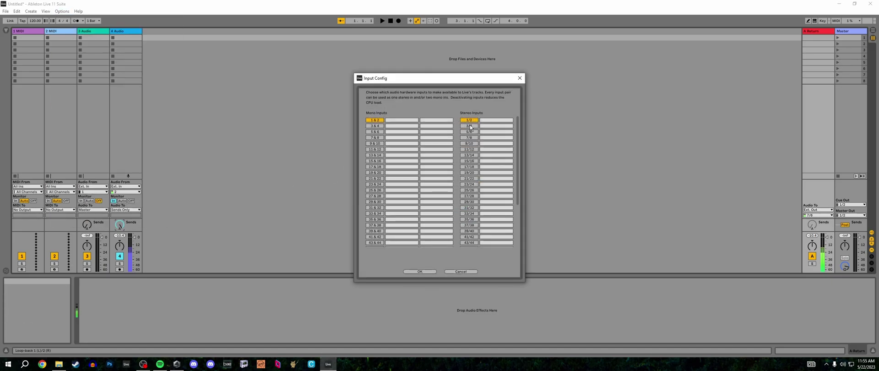
{"action": "left_click_drag", "start_coordinate": [470, 132], "coordinate": [470, 163]}
{"action": "left_click", "coordinate": [431, 272]}
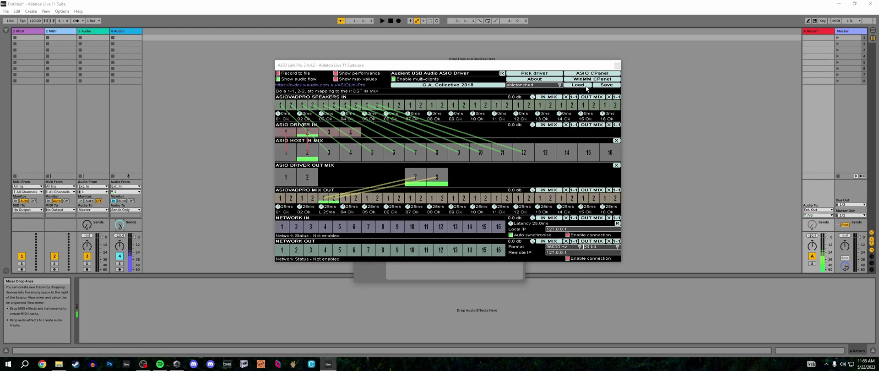
- Enable stereo output pairs 3/4 and 5/6 in Output Config, then close ASIO Link Pro
{"action": "left_click", "coordinate": [505, 114]}
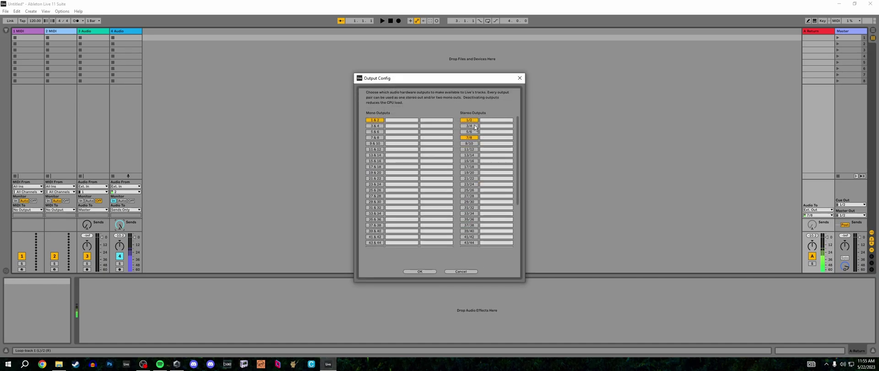
{"action": "left_click", "coordinate": [474, 126]}
{"action": "left_click", "coordinate": [473, 131]}
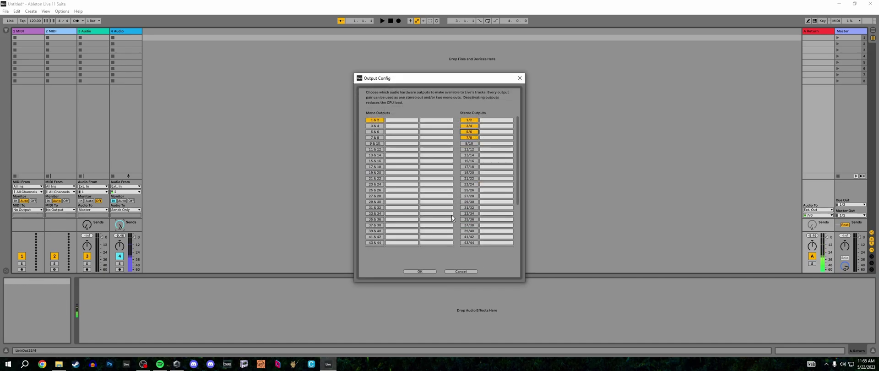
{"action": "left_click", "coordinate": [429, 271]}
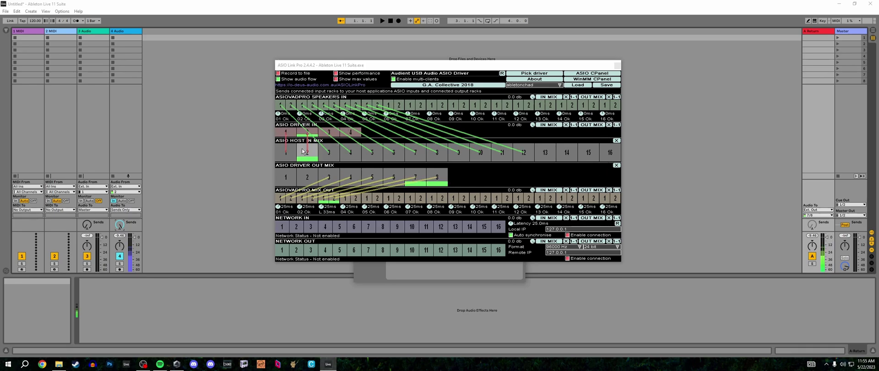
{"action": "left_click", "coordinate": [617, 65]}
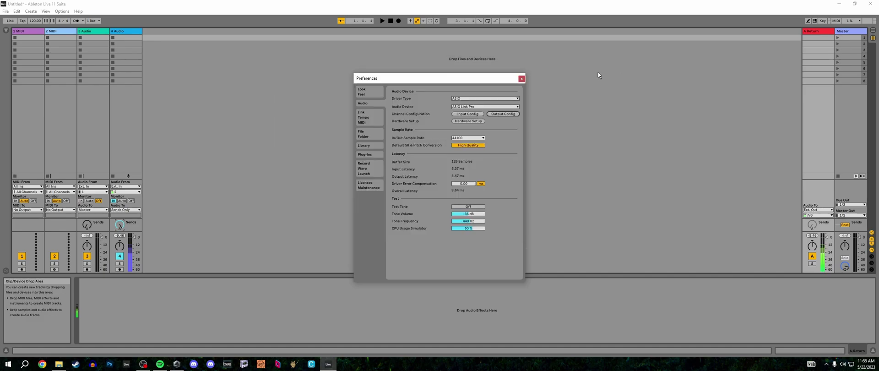
- Choose 48000 Hz as the In/Out Sample Rate and move ASIO Link Pro aside from Preferences
{"action": "left_click", "coordinate": [472, 138]}
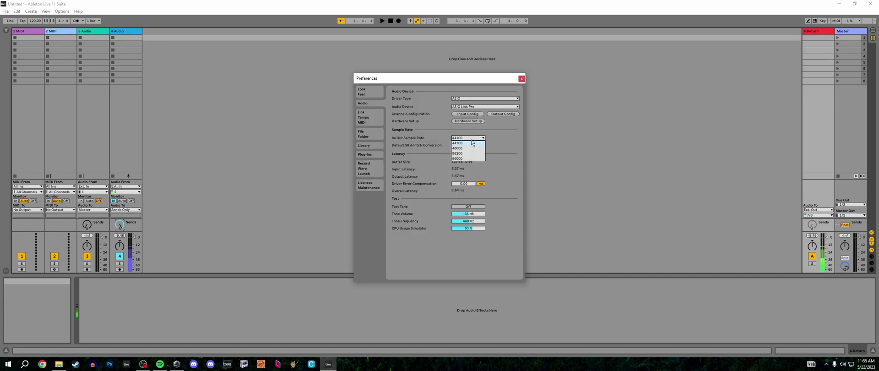
{"action": "left_click", "coordinate": [468, 149]}
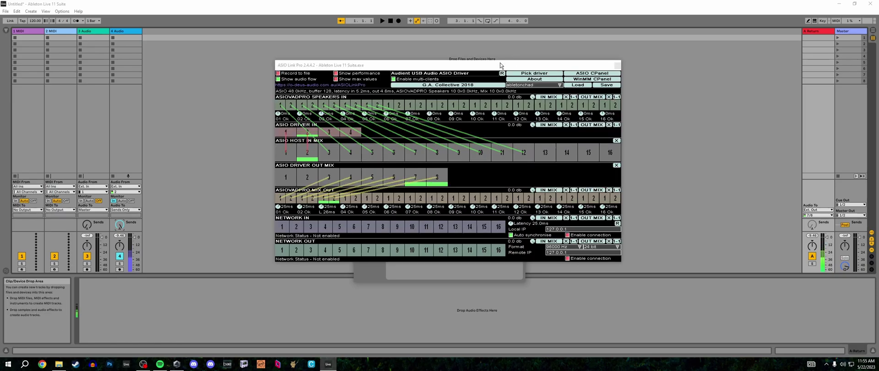
{"action": "left_click_drag", "start_coordinate": [496, 68], "coordinate": [707, 89]}
{"action": "left_click_drag", "start_coordinate": [459, 73], "coordinate": [409, 81]}
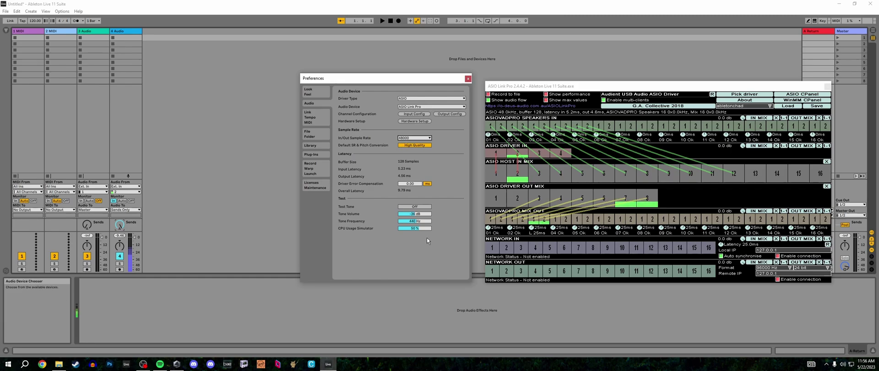
{"action": "left_click", "coordinate": [826, 363]}
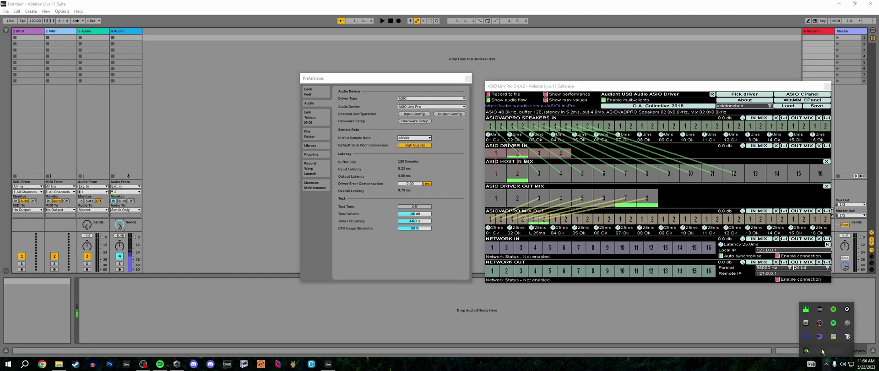
{"action": "left_click", "coordinate": [846, 309]}
{"action": "left_click_drag", "start_coordinate": [128, 77], "coordinate": [64, 67]}
{"action": "left_click", "coordinate": [826, 364]}
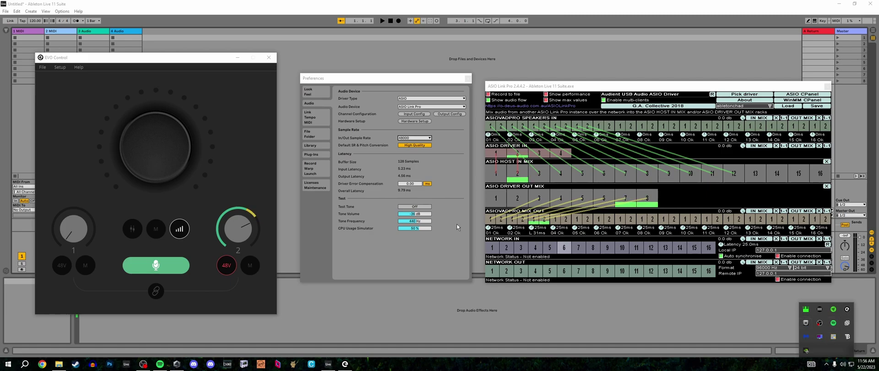
{"action": "left_click", "coordinate": [59, 68]}
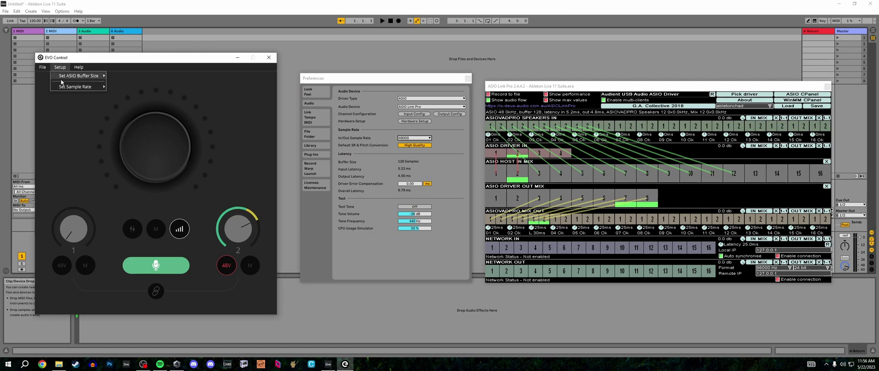
{"action": "mouse_move", "coordinate": [80, 77]}
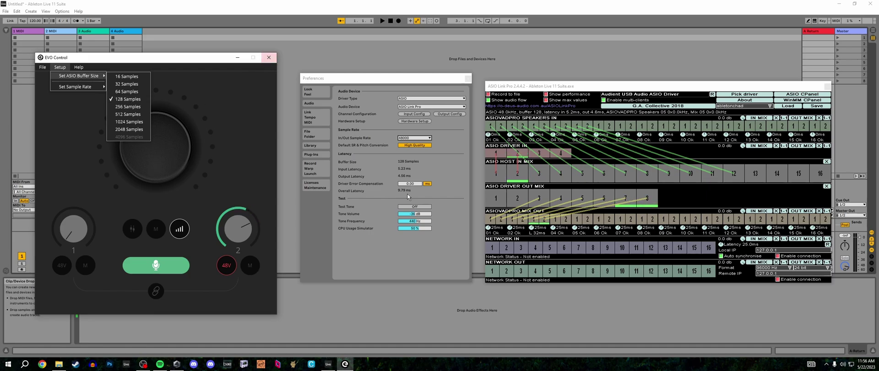
{"action": "left_click", "coordinate": [264, 66]}
{"action": "left_click", "coordinate": [269, 57]}
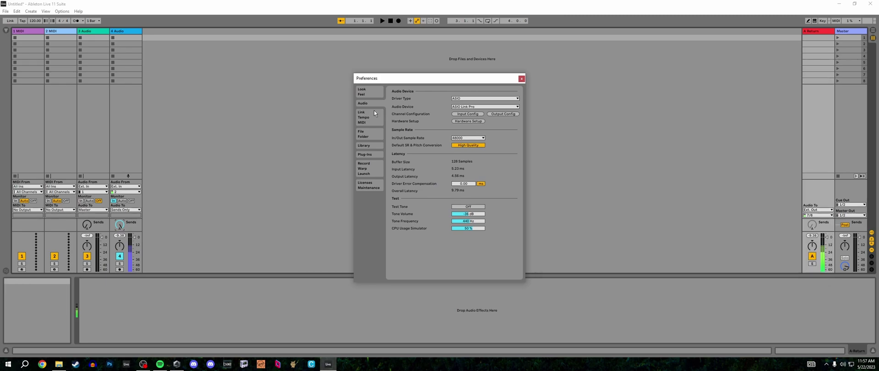
- In Plug-Ins preferences, turn on VST3 system folders and set the VST2 folder to C:\Program Files\VSTPlugins
{"action": "left_click", "coordinate": [367, 156]}
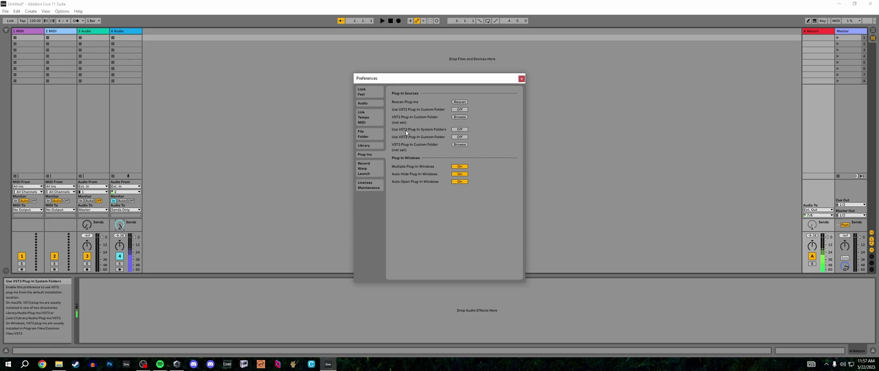
{"action": "left_click", "coordinate": [460, 130]}
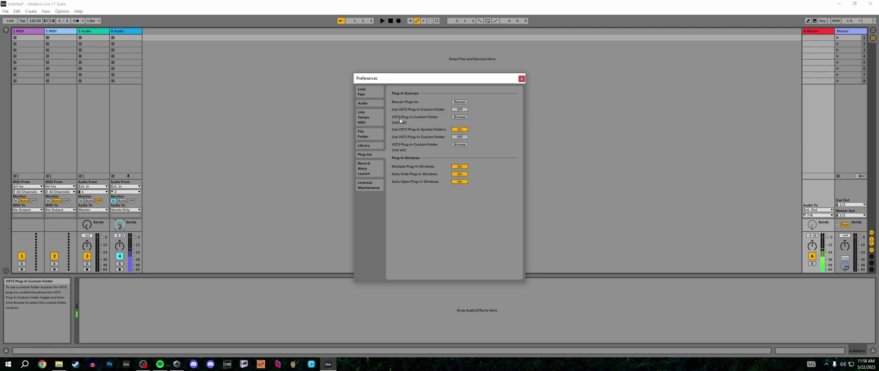
{"action": "left_click", "coordinate": [459, 118]}
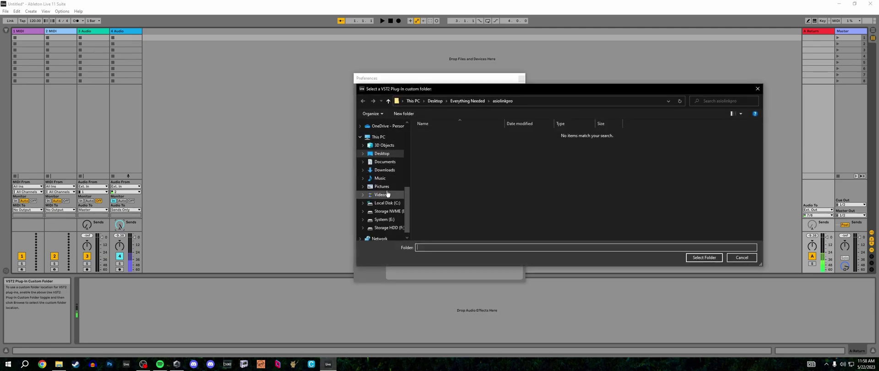
{"action": "left_click", "coordinate": [388, 202]}
{"action": "double_click", "coordinate": [437, 205]}
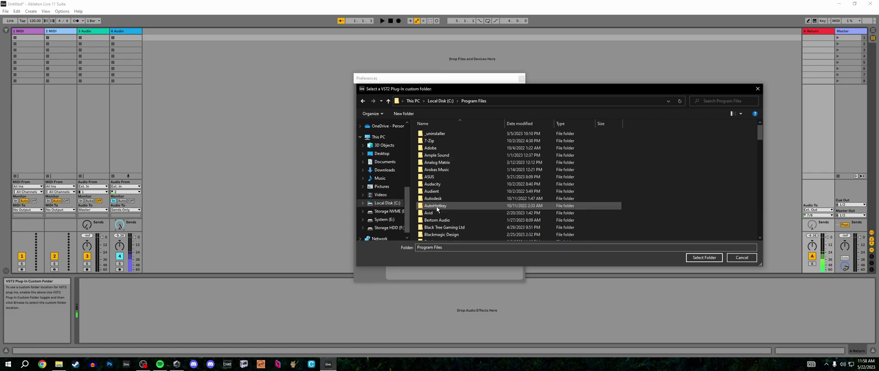
{"action": "scroll", "coordinate": [443, 206], "scroll_direction": "down", "scroll_amount": 10}
{"action": "scroll", "coordinate": [444, 206], "scroll_direction": "down", "scroll_amount": 12}
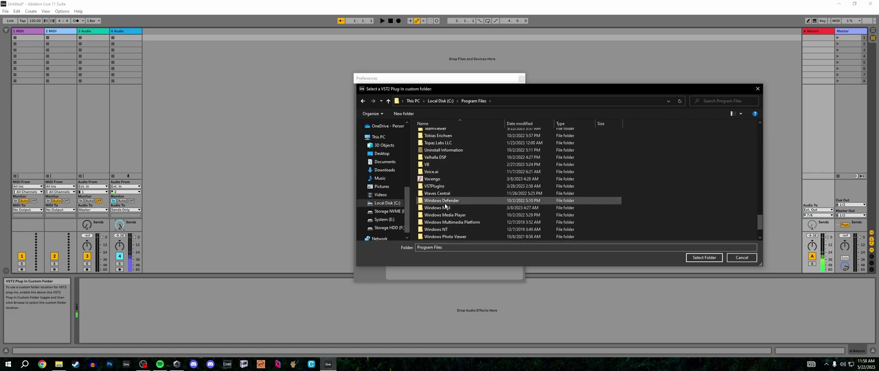
{"action": "left_click", "coordinate": [434, 186]}
{"action": "left_click", "coordinate": [704, 258]}
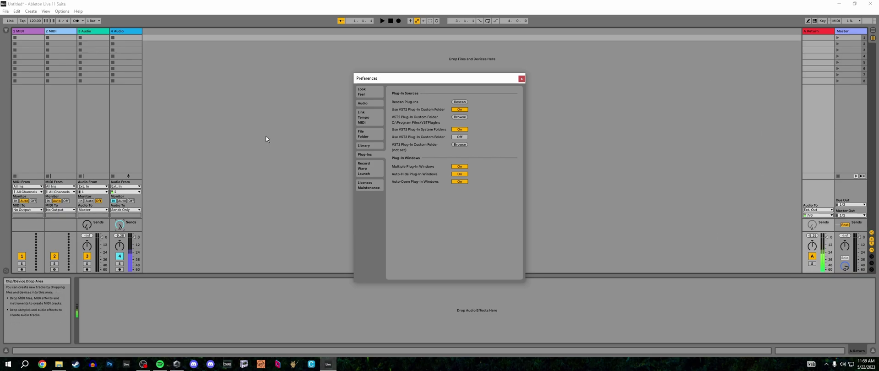
- Set the Look/Feel theme to Dark and close Preferences
{"action": "left_click", "coordinate": [371, 92]}
{"action": "left_click", "coordinate": [466, 208]}
{"action": "left_click", "coordinate": [470, 227]}
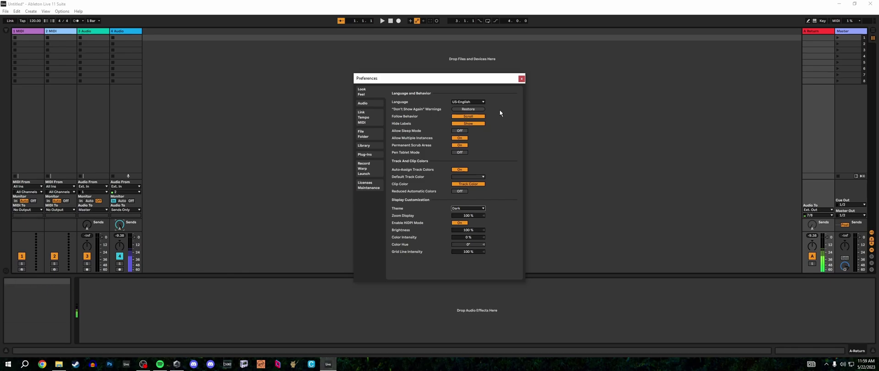
{"action": "left_click", "coordinate": [520, 78]}
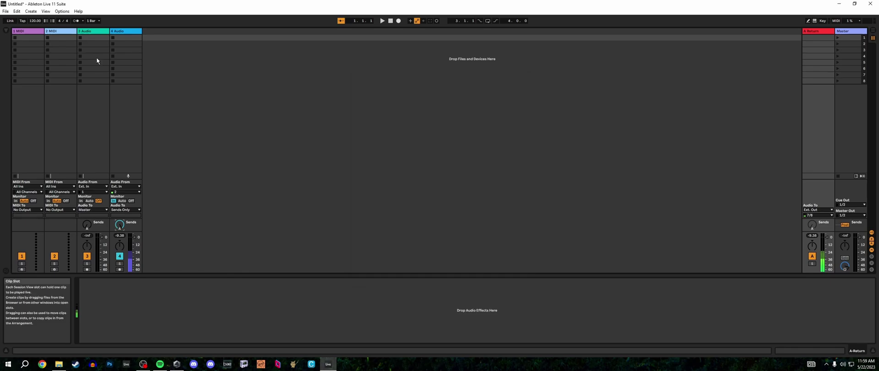
- Open Template.als from Desktop\Everything Needed\Template Project
{"action": "left_click", "coordinate": [5, 12]}
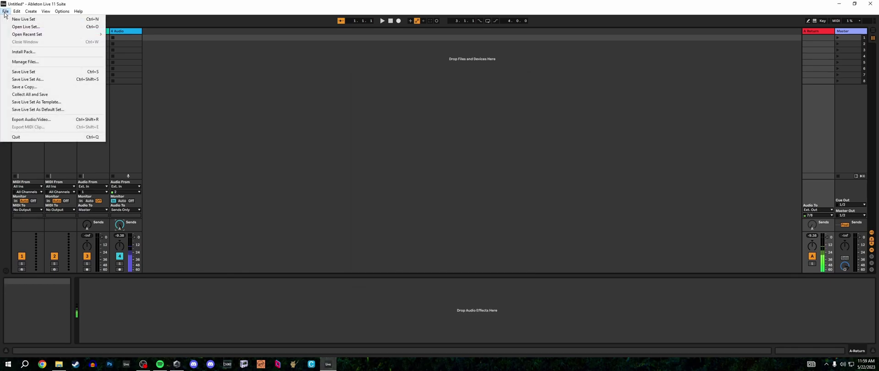
{"action": "left_click", "coordinate": [53, 28]}
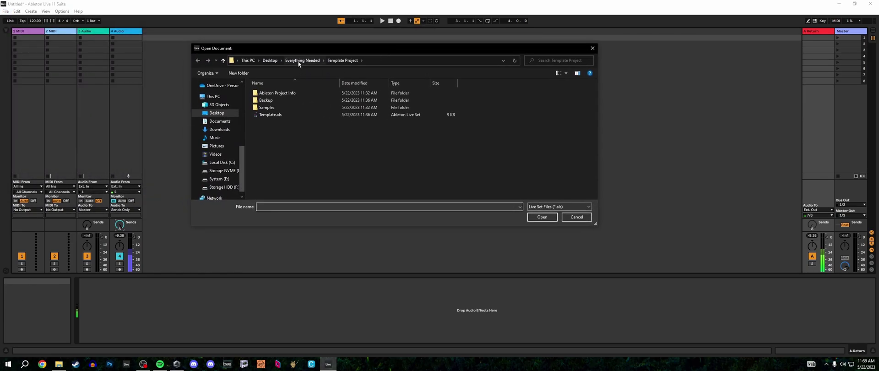
{"action": "left_click", "coordinate": [298, 62]}
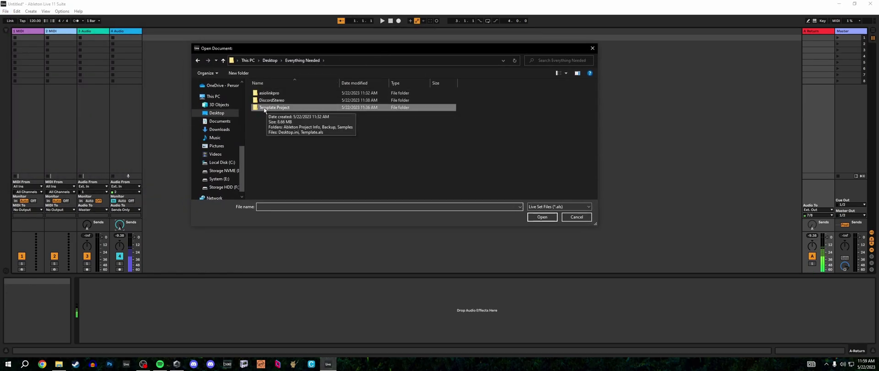
{"action": "double_click", "coordinate": [264, 109]}
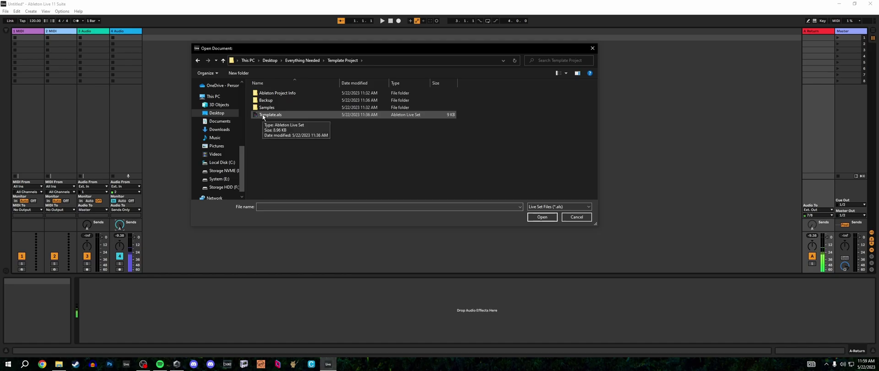
{"action": "double_click", "coordinate": [263, 115]}
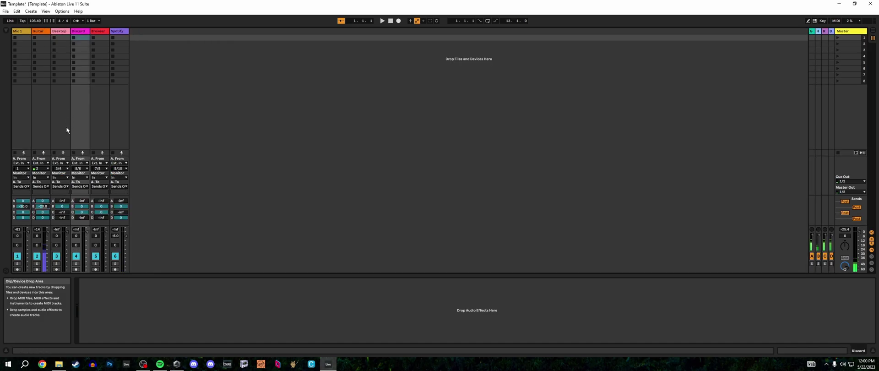
- Check the Spotify, Guitar, Mic 1 and Desktop tracks and the four returns, then save the set
{"action": "left_click", "coordinate": [121, 112]}
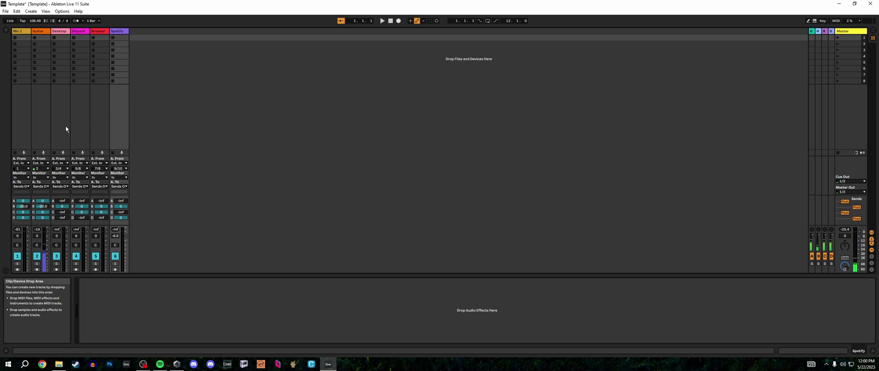
{"action": "left_click", "coordinate": [41, 113]}
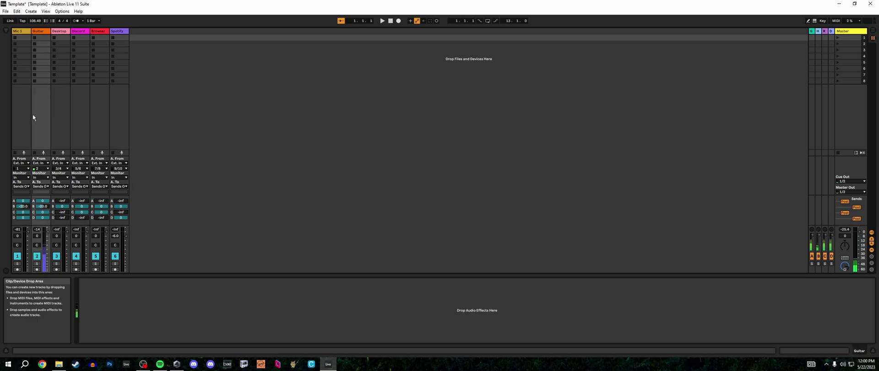
{"action": "left_click", "coordinate": [23, 117]}
{"action": "left_click", "coordinate": [63, 121]}
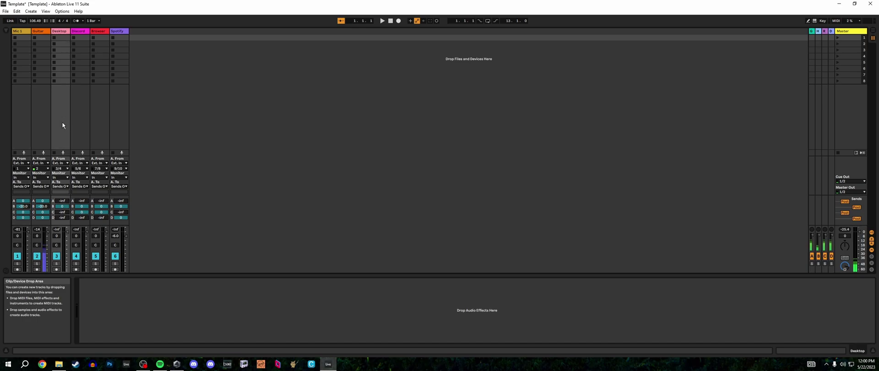
{"action": "left_click", "coordinate": [810, 33]}
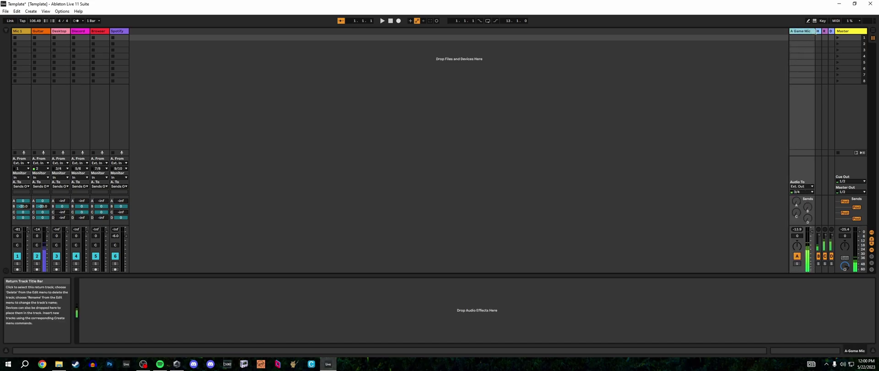
{"action": "left_click_drag", "start_coordinate": [815, 31], "coordinate": [797, 31]}
{"action": "left_click", "coordinate": [823, 31]}
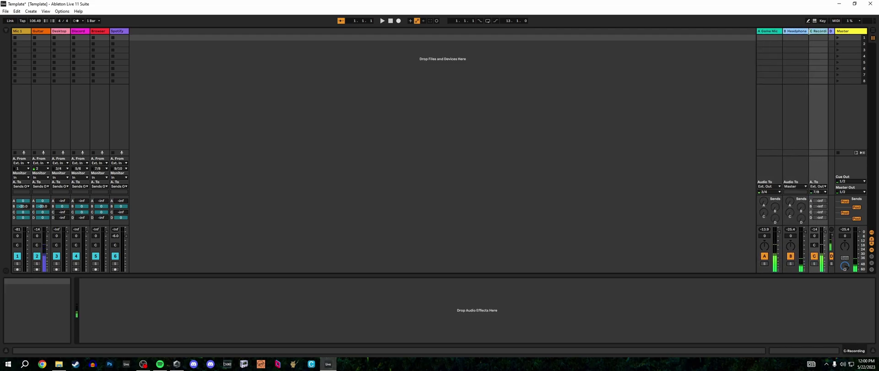
{"action": "left_click", "coordinate": [830, 31]}
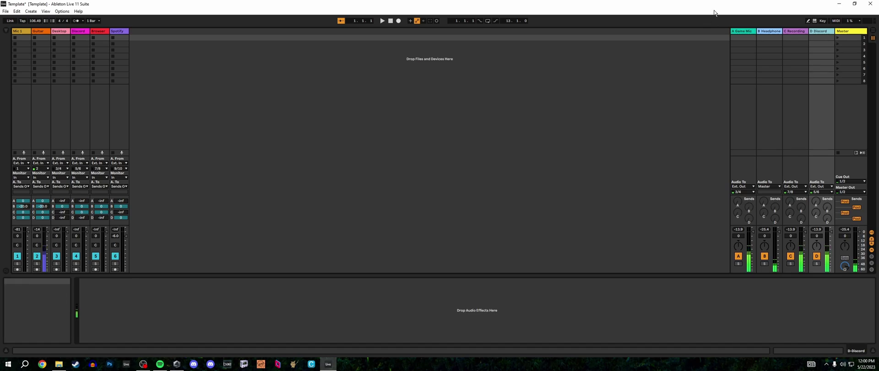
{"action": "key", "text": "ctrl+s"}
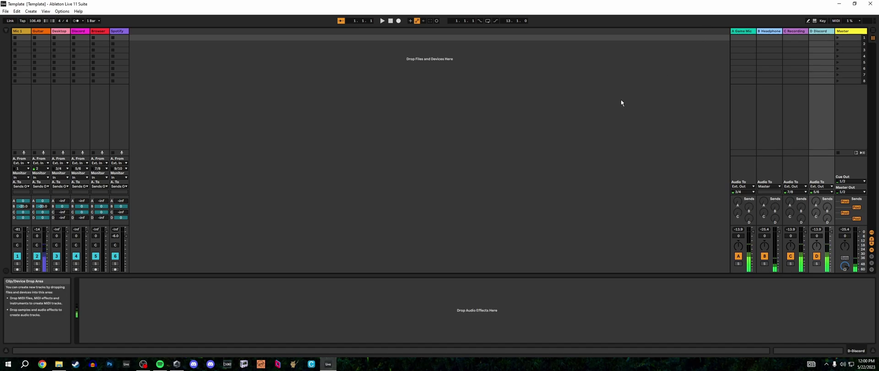
- In Windows Sound settings, make the Mix 01 recording device the default communication device
{"action": "right_click", "coordinate": [842, 364]}
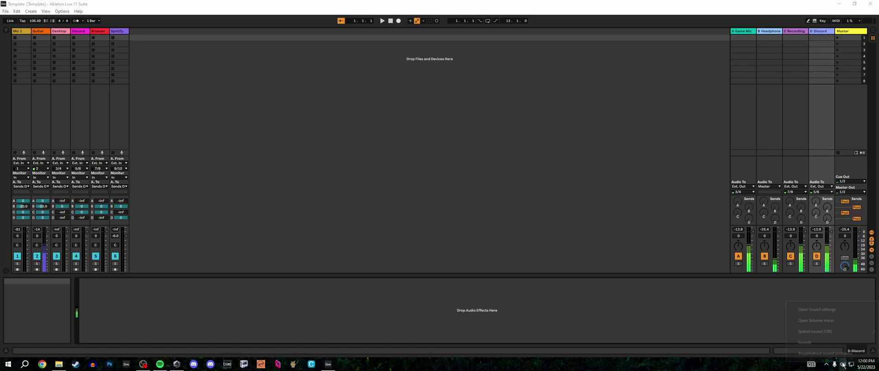
{"action": "left_click", "coordinate": [816, 344]}
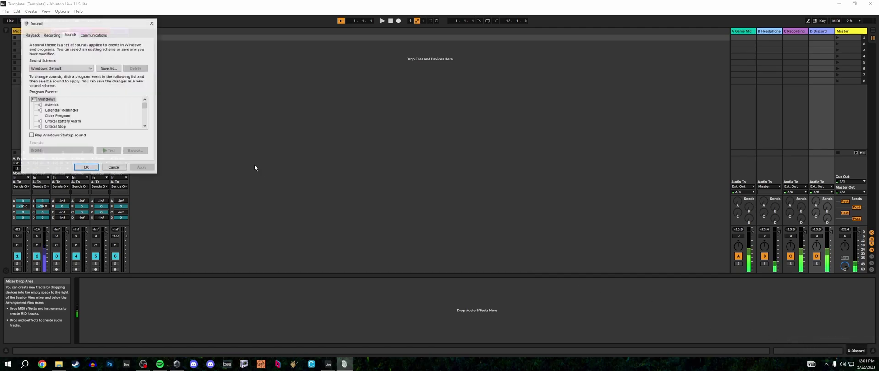
{"action": "left_click", "coordinate": [380, 78]}
{"action": "right_click", "coordinate": [379, 103]}
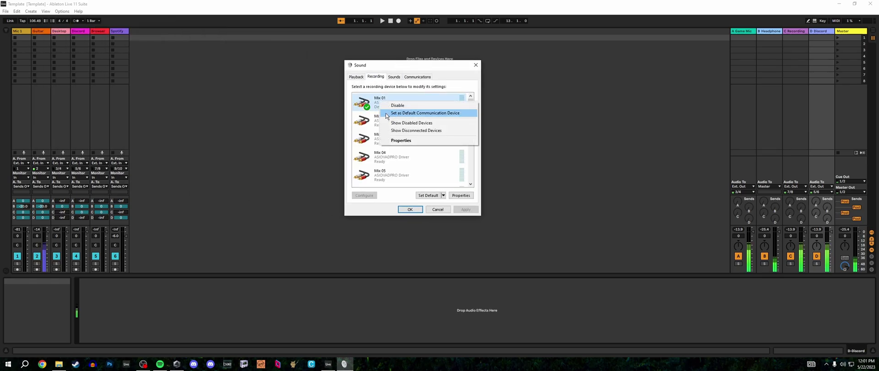
{"action": "left_click", "coordinate": [393, 113]}
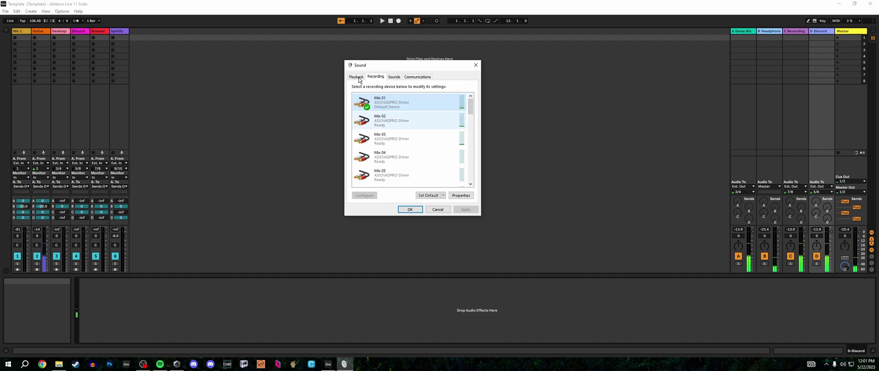
- Make Speakers 01 the default communication playback device and close the Sound panel with OK
{"action": "left_click", "coordinate": [357, 77]}
{"action": "right_click", "coordinate": [378, 100]}
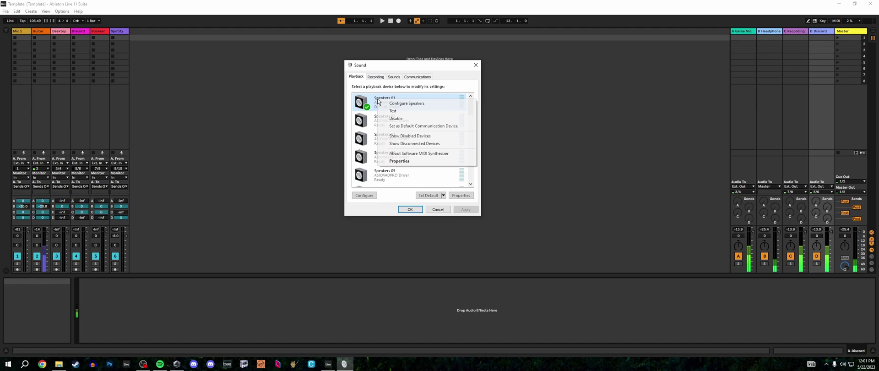
{"action": "left_click", "coordinate": [397, 126]}
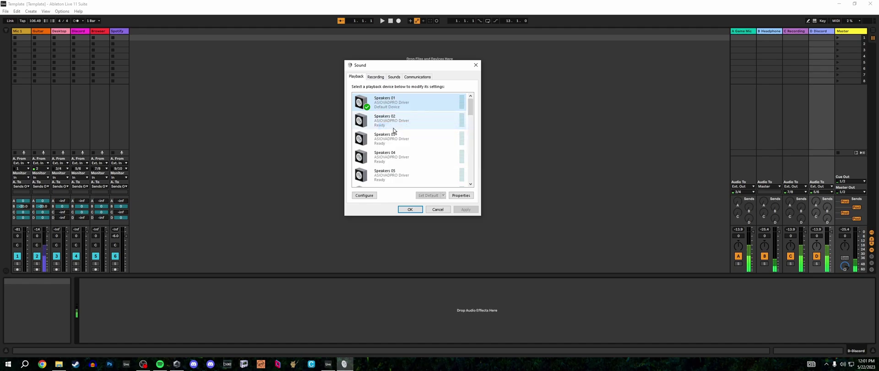
{"action": "left_click", "coordinate": [410, 210]}
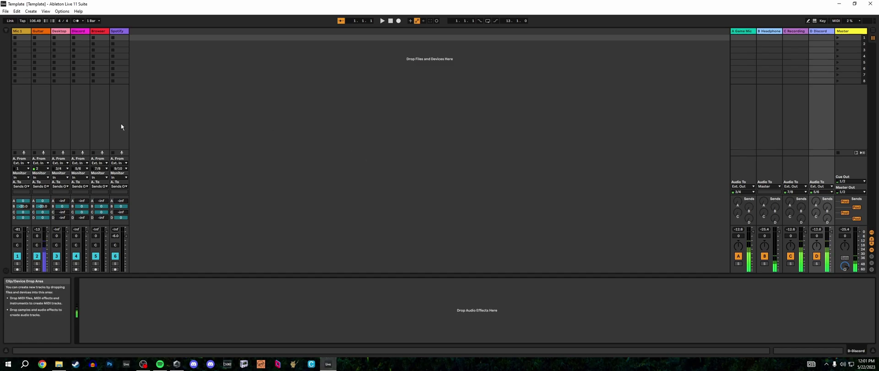
{"action": "left_click", "coordinate": [102, 32]}
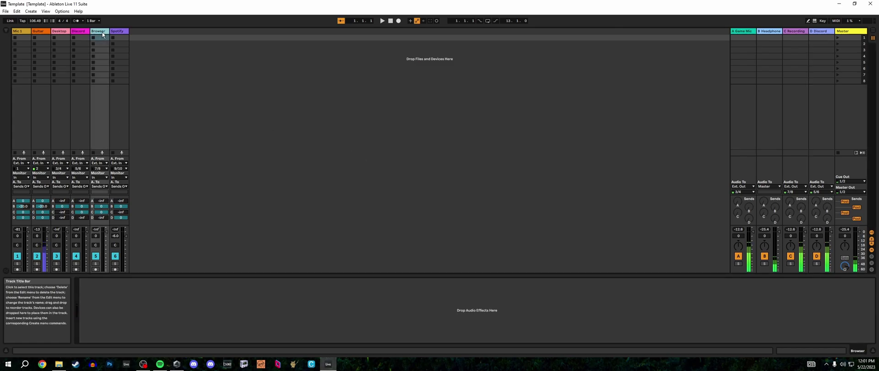
{"action": "left_click", "coordinate": [116, 31]}
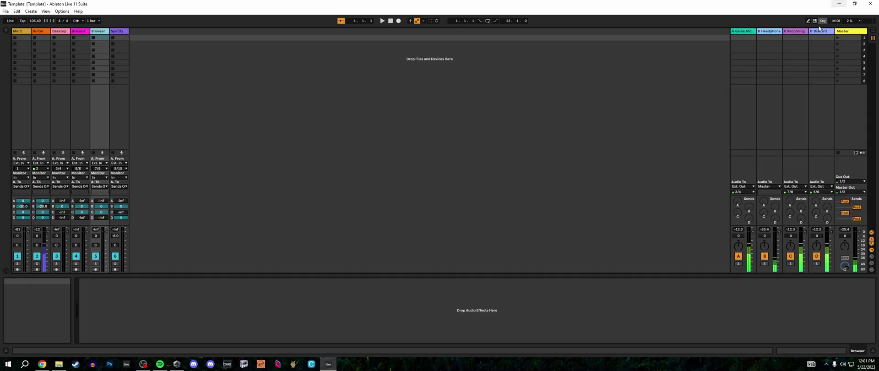
- Route Google Chrome's output to Speakers 03 in App volume and device preferences, then return to Ableton
{"action": "right_click", "coordinate": [842, 364]}
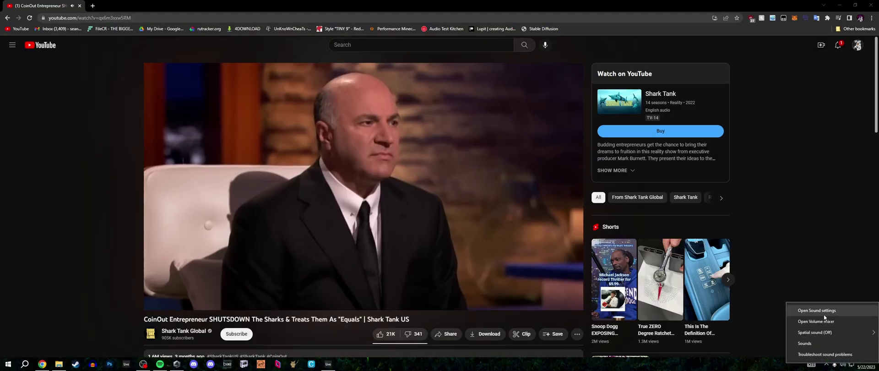
{"action": "left_click", "coordinate": [823, 310]}
{"action": "scroll", "coordinate": [479, 262], "scroll_direction": "down", "scroll_amount": 5}
{"action": "left_click", "coordinate": [526, 272]}
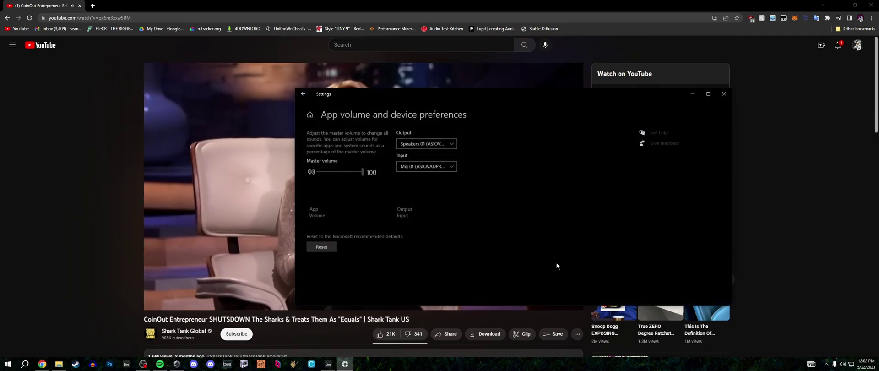
{"action": "scroll", "coordinate": [578, 243], "scroll_direction": "down", "scroll_amount": 5}
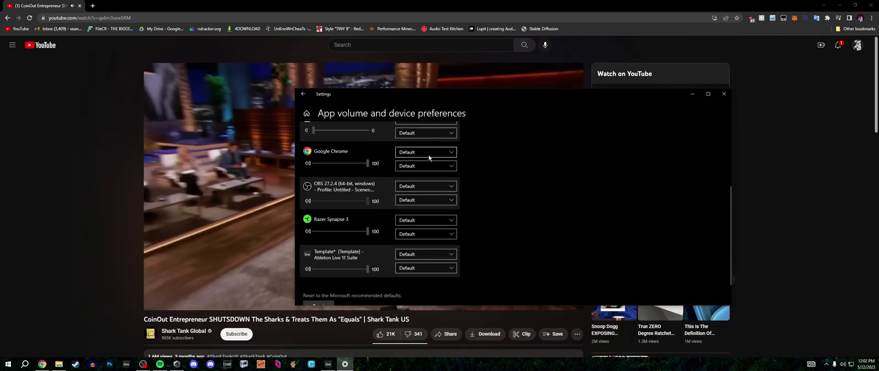
{"action": "left_click", "coordinate": [429, 155]}
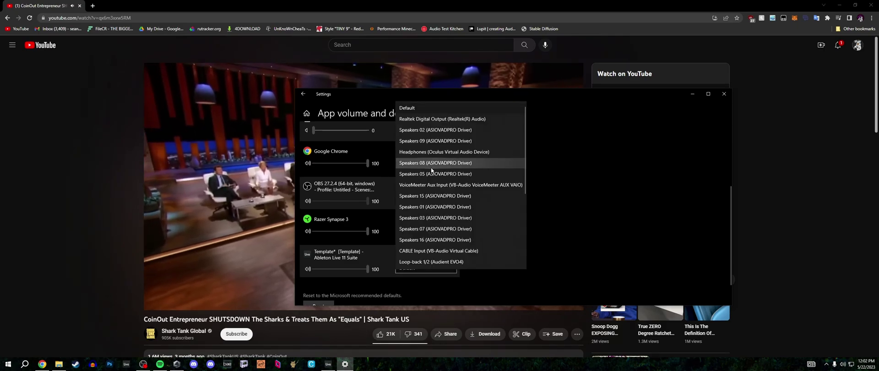
{"action": "left_click", "coordinate": [431, 218]}
{"action": "left_click", "coordinate": [327, 364]}
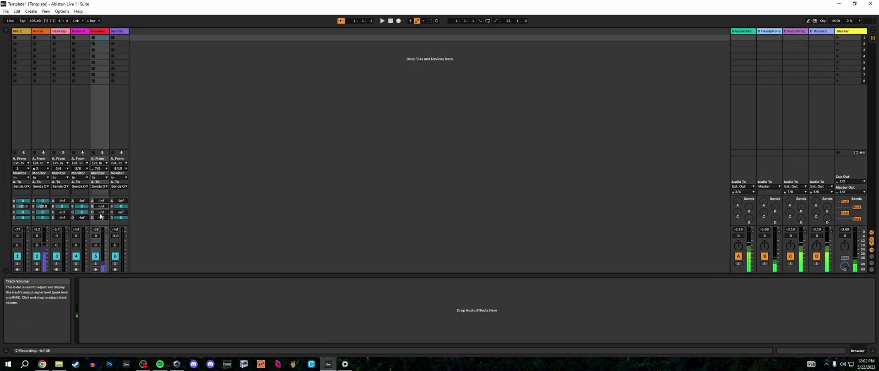
- Start Spotify, set its output to Speakers 04 in App volume preferences, and close Settings
{"action": "mouse_move", "coordinate": [42, 363]}
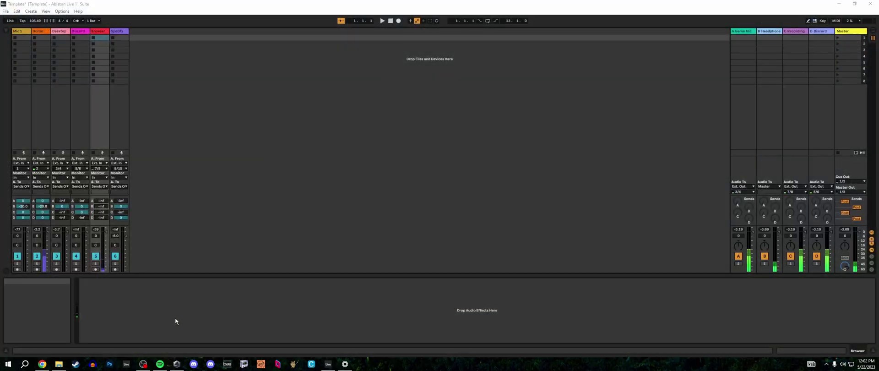
{"action": "left_click", "coordinate": [159, 364]}
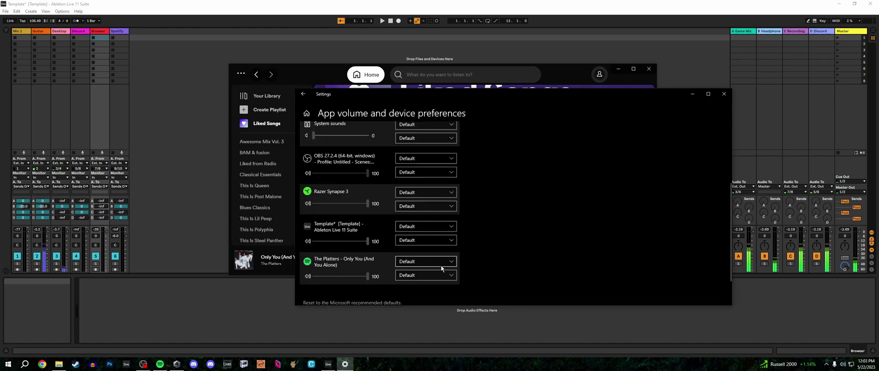
{"action": "left_click", "coordinate": [411, 262]}
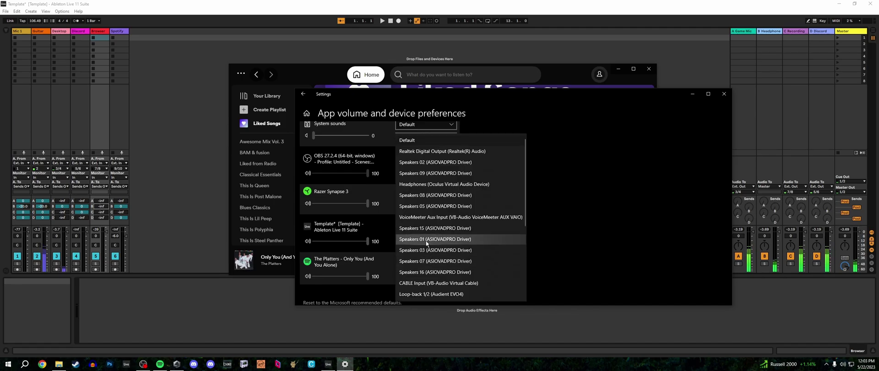
{"action": "scroll", "coordinate": [426, 242], "scroll_direction": "down", "scroll_amount": 4}
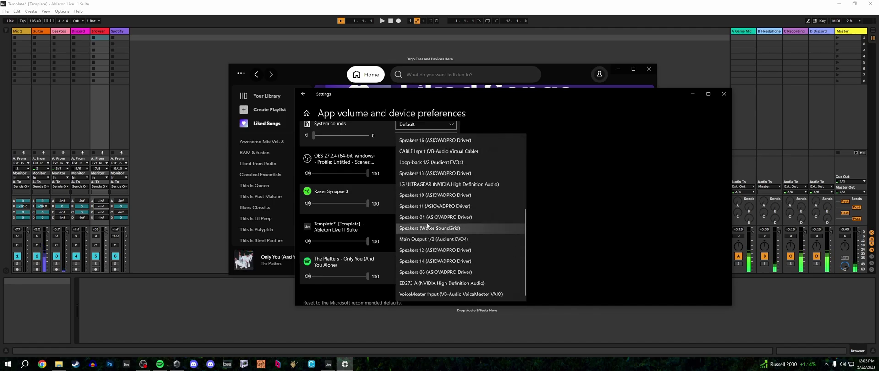
{"action": "left_click", "coordinate": [426, 218]}
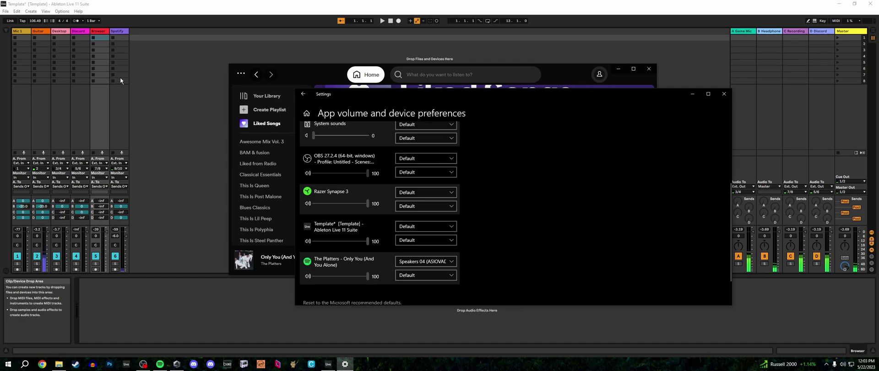
{"action": "left_click", "coordinate": [724, 93]}
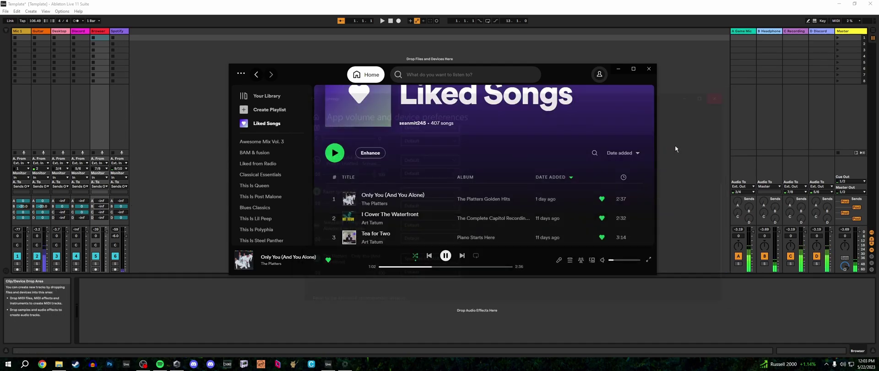
- Bring Ableton forward, select the C Recording return, and bring up OBS Studio
{"action": "left_click", "coordinate": [466, 279]}
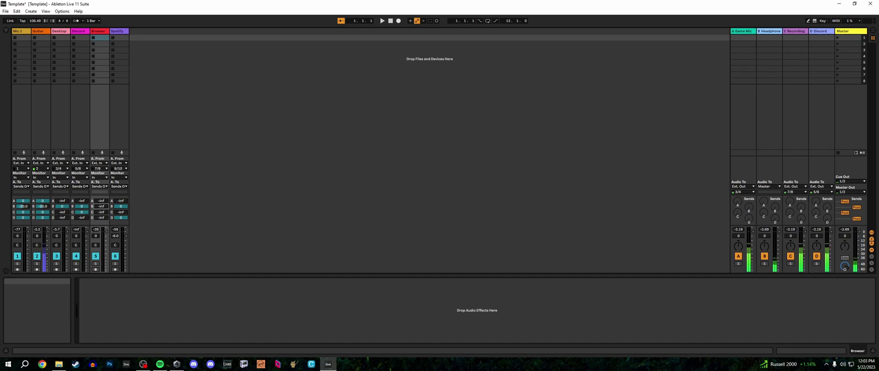
{"action": "left_click_drag", "start_coordinate": [531, 22], "coordinate": [501, 72]}
{"action": "left_click", "coordinate": [793, 37]}
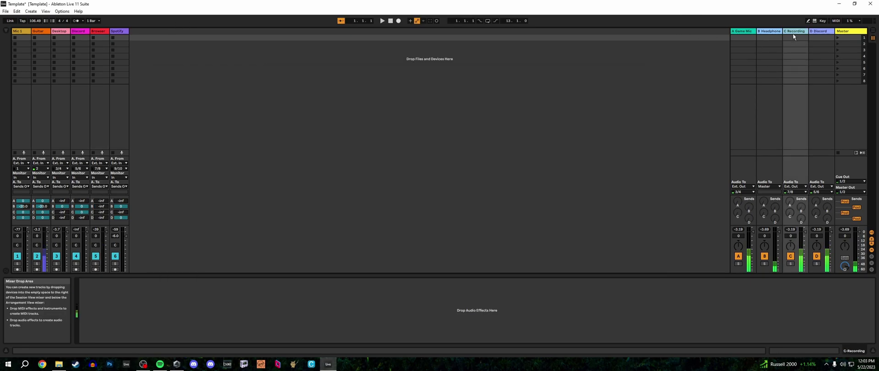
{"action": "left_click", "coordinate": [143, 363]}
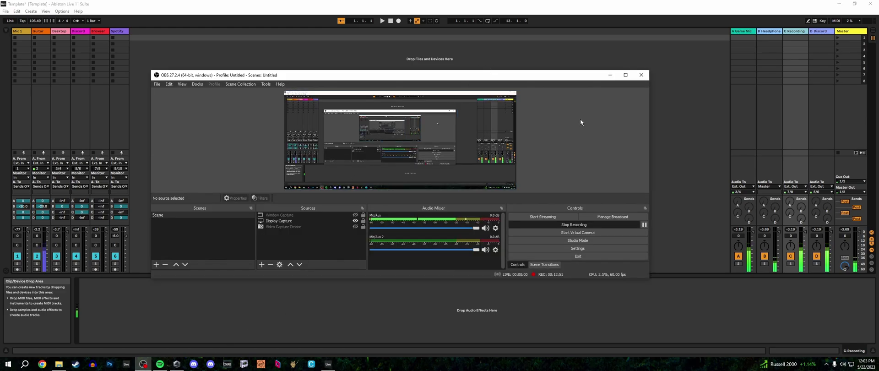
- Set OBS's Mic/Auxiliary Audio device to Mix 03 (ASIOVADPRO Driver) and save the settings
{"action": "left_click", "coordinate": [575, 248]}
{"action": "left_click", "coordinate": [257, 116]}
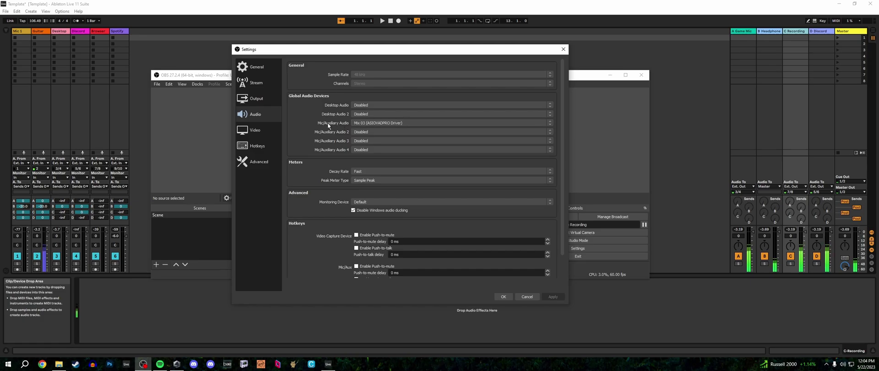
{"action": "left_click", "coordinate": [367, 122]}
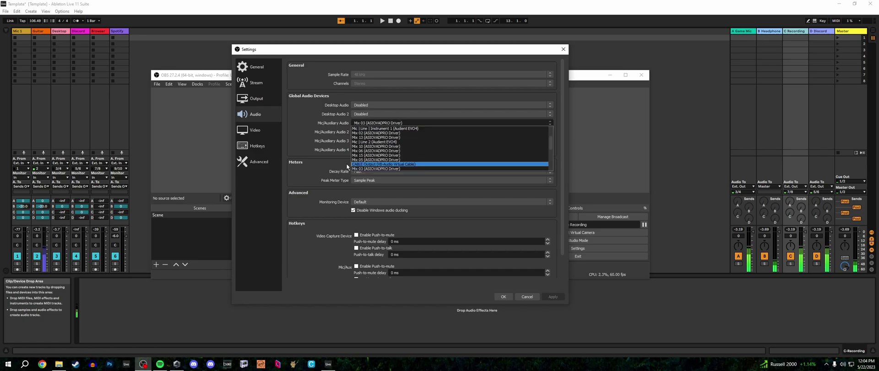
{"action": "left_click", "coordinate": [361, 168]}
{"action": "left_click", "coordinate": [506, 298]}
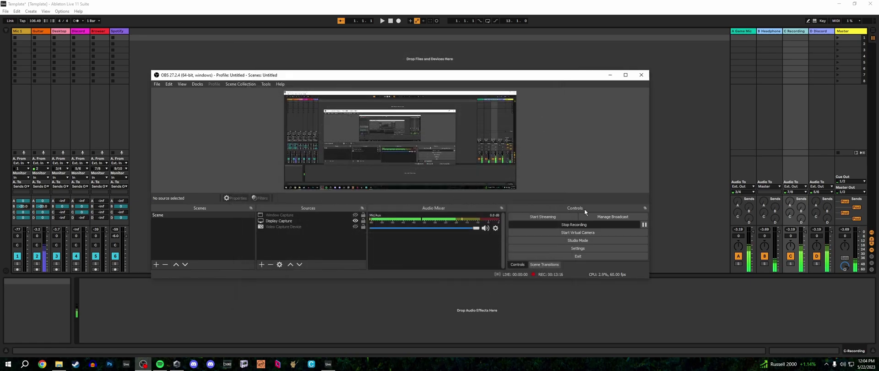
- Check the C Recording return in Ableton against OBS, ending back on the Ableton session
{"action": "left_click", "coordinate": [787, 37]}
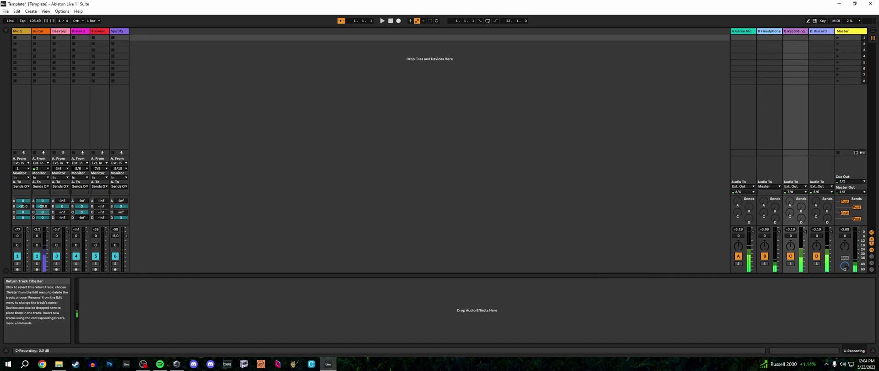
{"action": "left_click", "coordinate": [142, 363]}
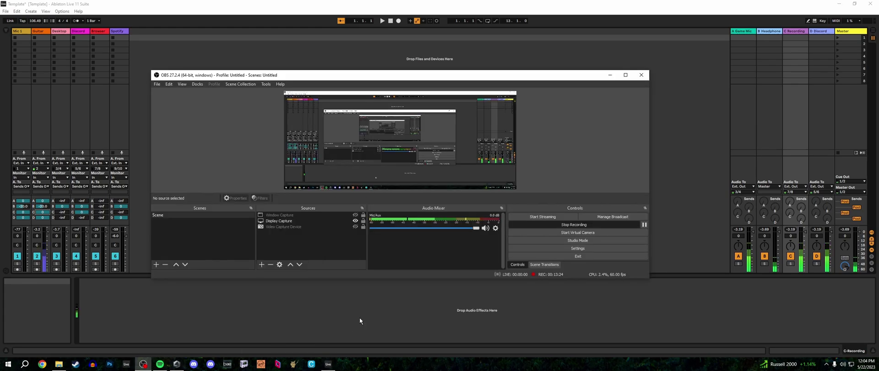
{"action": "key", "text": "alt+Tab"}
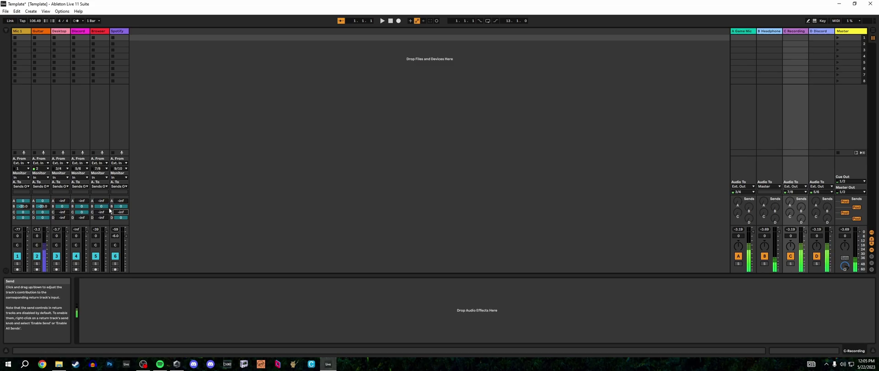
{"action": "mouse_move", "coordinate": [128, 31]}
{"action": "left_mouse_down"}
{"action": "mouse_move", "coordinate": [142, 31]}
{"action": "mouse_move", "coordinate": [129, 31]}
{"action": "left_mouse_up"}
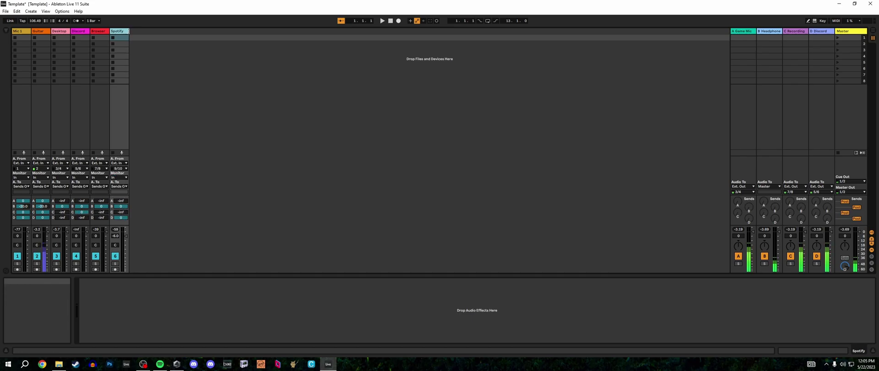
{"action": "mouse_move", "coordinate": [128, 31]}
{"action": "left_mouse_down"}
{"action": "mouse_move", "coordinate": [136, 32]}
{"action": "mouse_move", "coordinate": [128, 32]}
{"action": "left_mouse_up"}
{"action": "left_click", "coordinate": [814, 118]}
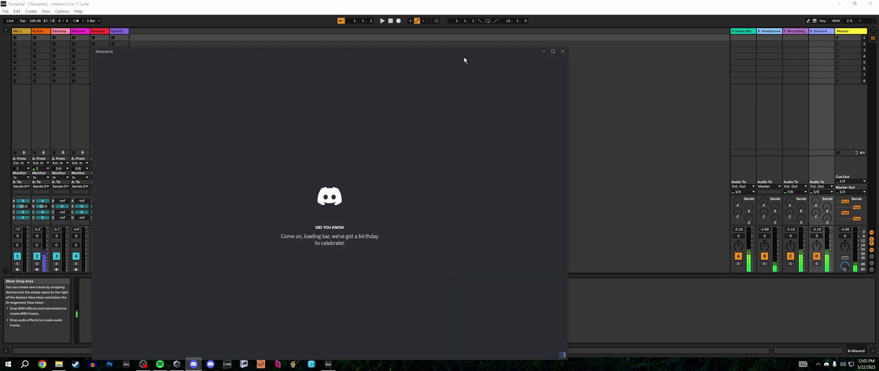
- Centre the Discord window, dismiss the addon errors notice, and open User Settings to the BetterDiscord plugins
{"action": "left_click_drag", "start_coordinate": [470, 53], "coordinate": [570, 27]}
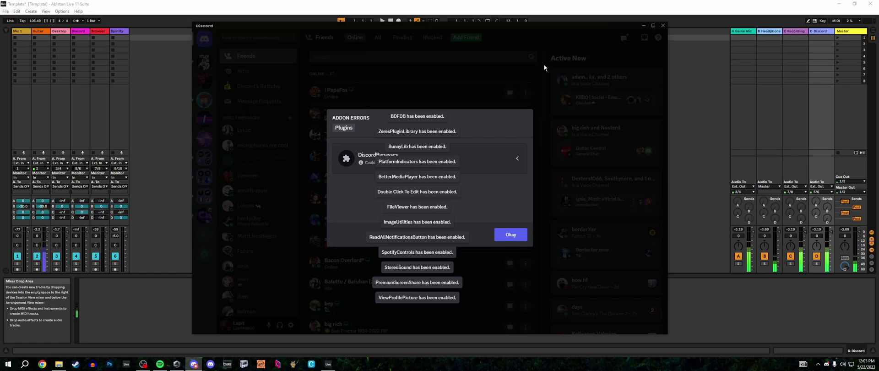
{"action": "left_click", "coordinate": [539, 62]}
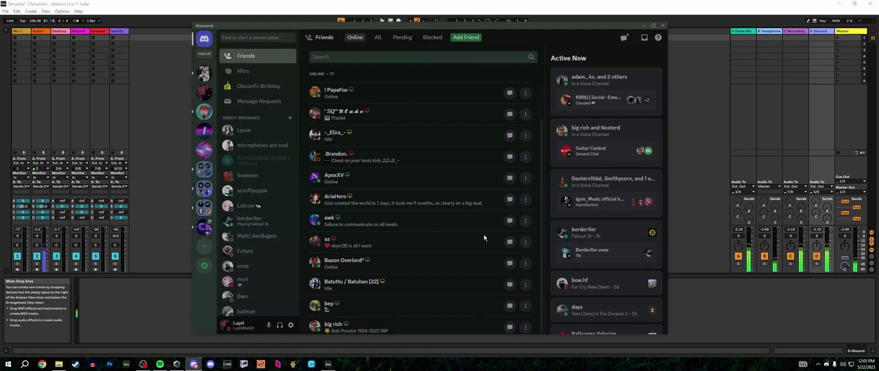
{"action": "left_click", "coordinate": [290, 324]}
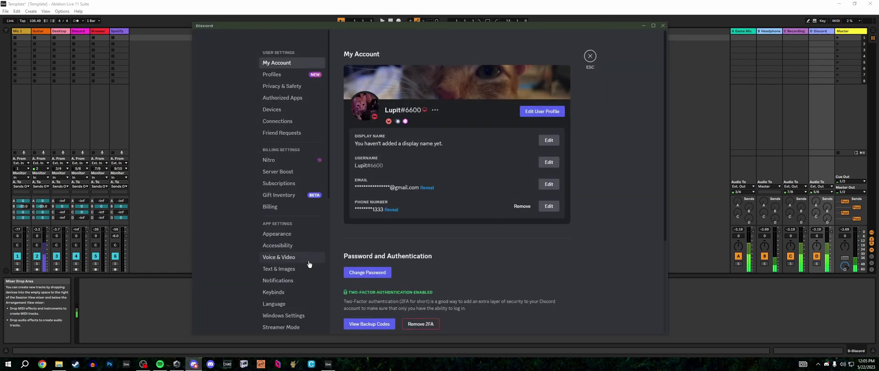
{"action": "scroll", "coordinate": [307, 256], "scroll_direction": "down", "scroll_amount": 5}
{"action": "scroll", "coordinate": [308, 256], "scroll_direction": "down", "scroll_amount": 2}
{"action": "left_click", "coordinate": [281, 210]}
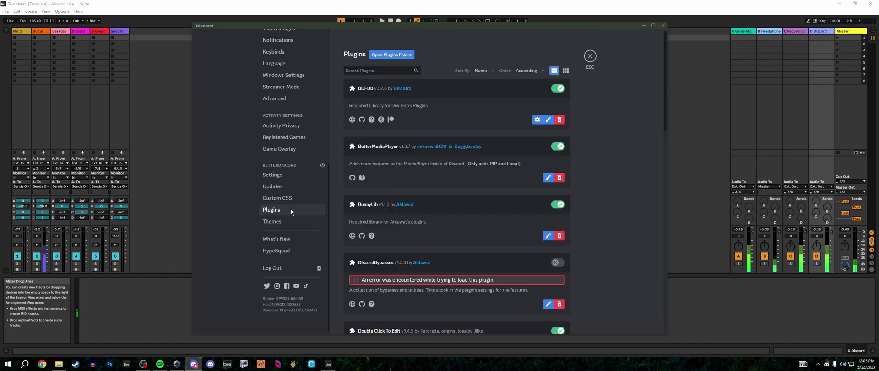
{"action": "scroll", "coordinate": [396, 234], "scroll_direction": "down", "scroll_amount": 3}
{"action": "scroll", "coordinate": [396, 233], "scroll_direction": "down", "scroll_amount": 3}
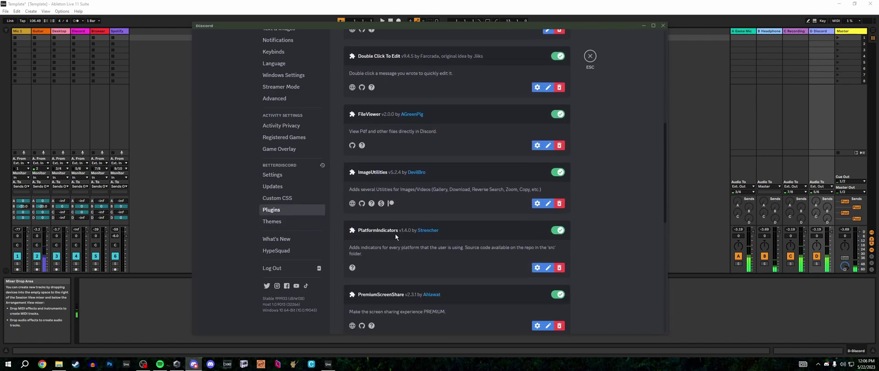
{"action": "scroll", "coordinate": [394, 233], "scroll_direction": "down", "scroll_amount": 3}
{"action": "scroll", "coordinate": [398, 232], "scroll_direction": "up", "scroll_amount": 9}
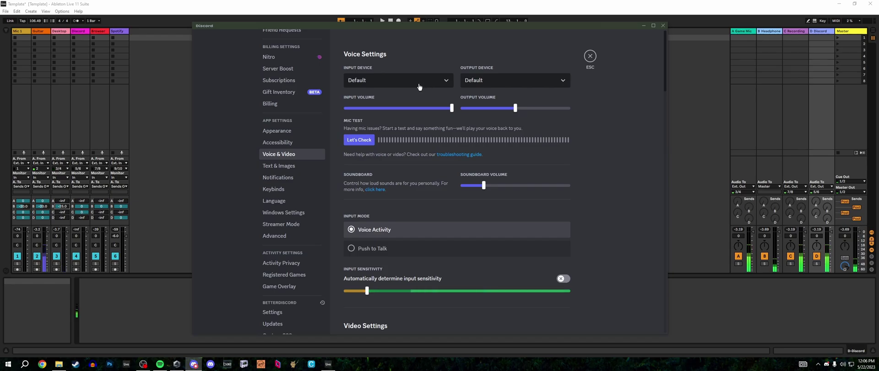
- Set Discord's voice input to Mix 02 and output to Speakers 02 (ASIOVADPRO Driver)
{"action": "left_click", "coordinate": [416, 86]}
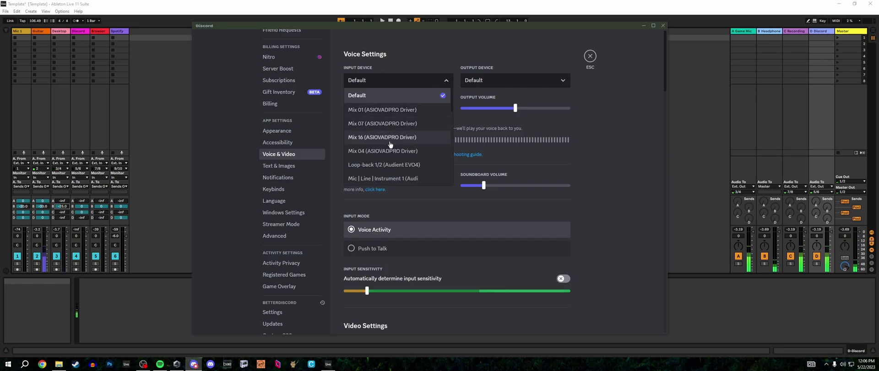
{"action": "scroll", "coordinate": [381, 128], "scroll_direction": "down", "scroll_amount": 3}
{"action": "left_click", "coordinate": [381, 124]}
{"action": "left_click", "coordinate": [503, 80]}
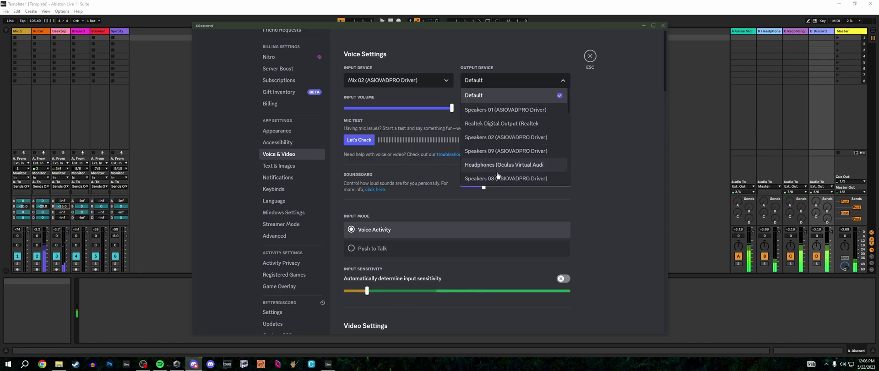
{"action": "left_click", "coordinate": [498, 139]}
- Scroll through the remaining Voice & Video settings, then switch away from Discord via the taskbar
{"action": "scroll", "coordinate": [602, 205], "scroll_direction": "down", "scroll_amount": 5}
{"action": "scroll", "coordinate": [572, 192], "scroll_direction": "up", "scroll_amount": 5}
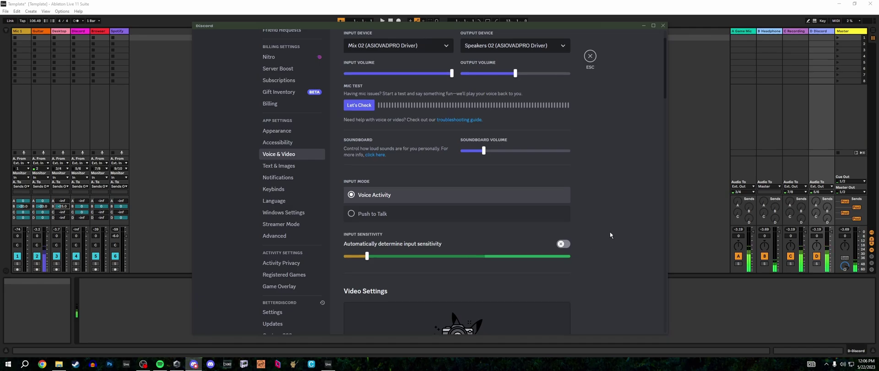
{"action": "scroll", "coordinate": [609, 232], "scroll_direction": "down", "scroll_amount": 10}
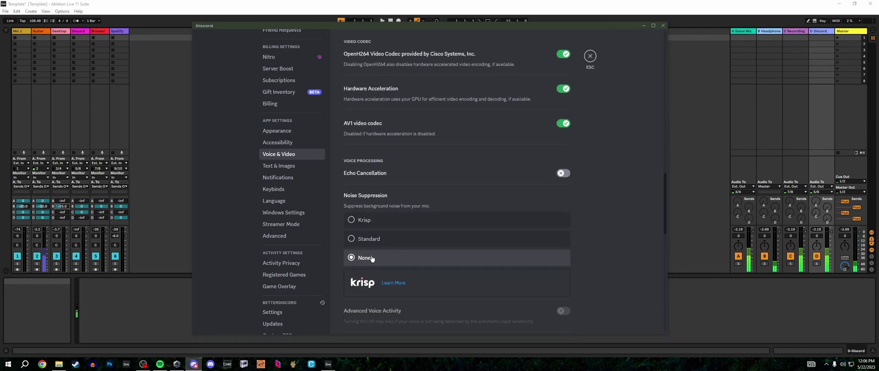
{"action": "scroll", "coordinate": [629, 212], "scroll_direction": "down", "scroll_amount": 3}
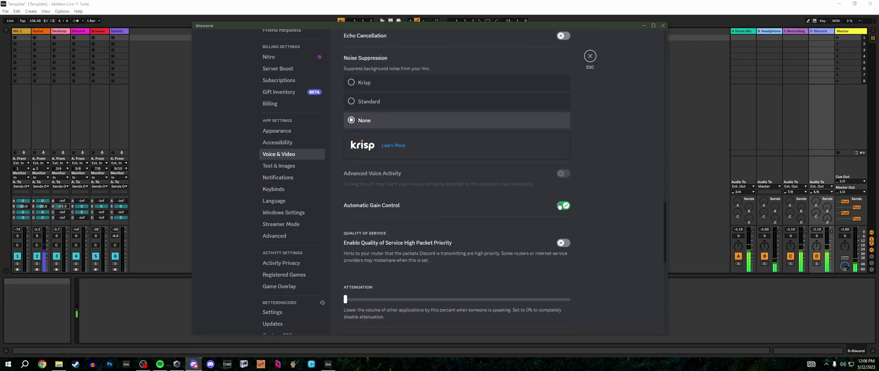
{"action": "scroll", "coordinate": [615, 228], "scroll_direction": "down", "scroll_amount": 2}
{"action": "scroll", "coordinate": [615, 227], "scroll_direction": "down", "scroll_amount": 2}
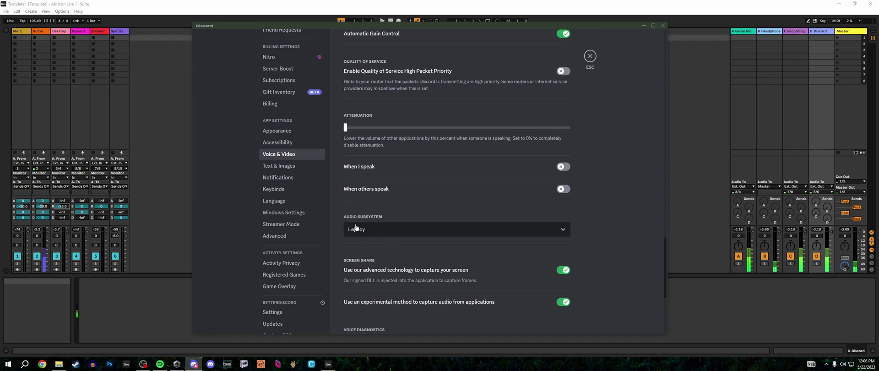
{"action": "scroll", "coordinate": [289, 213], "scroll_direction": "down", "scroll_amount": 3}
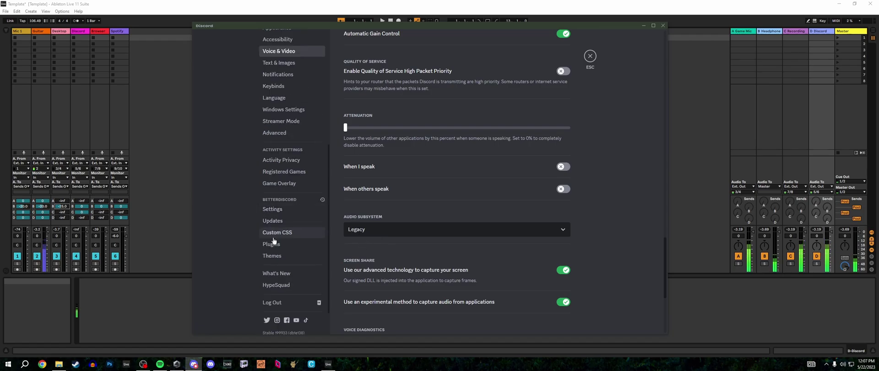
{"action": "left_click", "coordinate": [825, 362]}
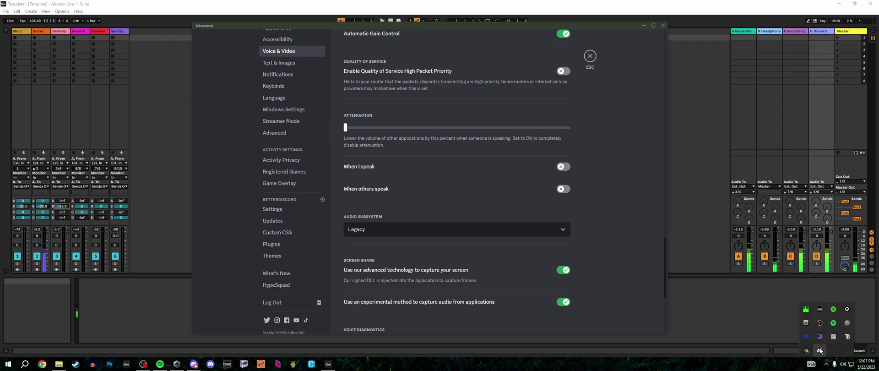
{"action": "left_click", "coordinate": [101, 339]}
- Launch BetterDiscord-Windows.exe from the DiscordStereo folder in File Explorer
{"action": "left_click", "coordinate": [58, 363]}
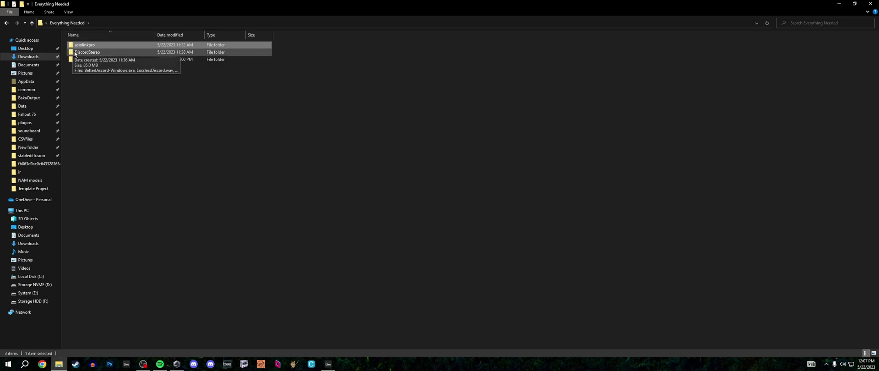
{"action": "double_click", "coordinate": [85, 52]}
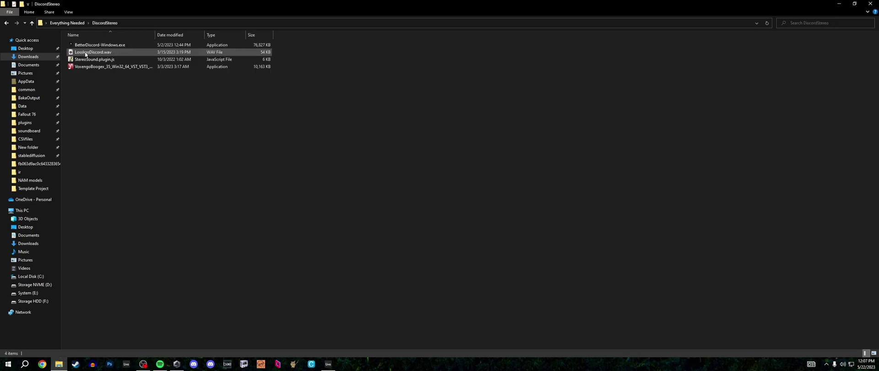
{"action": "left_click", "coordinate": [84, 46]}
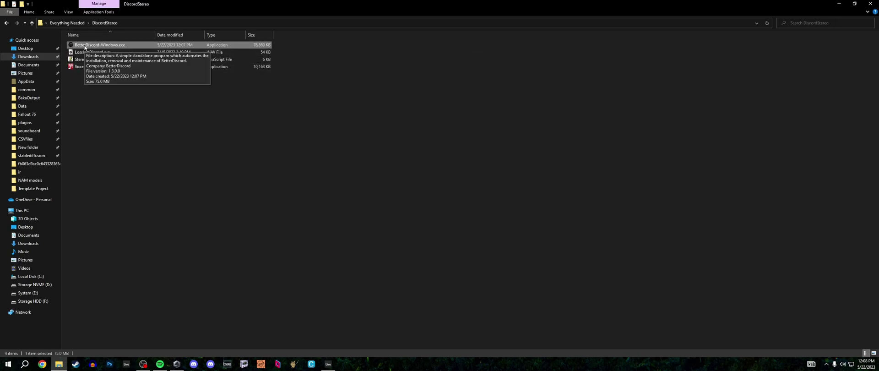
{"action": "double_click", "coordinate": [85, 46]}
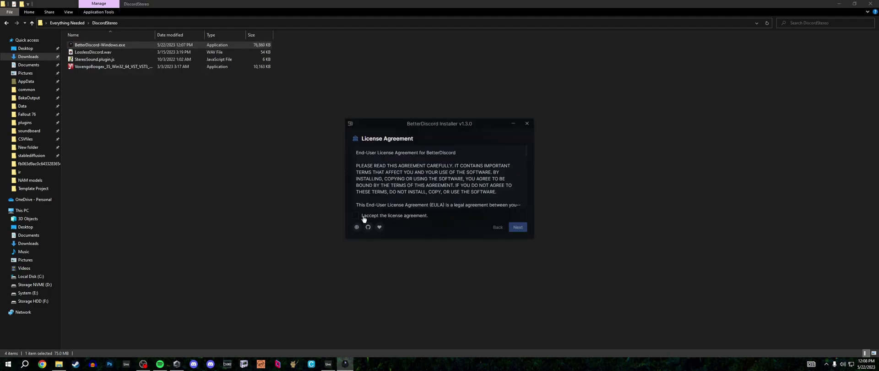
- Accept the licence, choose the main Discord install as target, and install BetterDiscord
{"action": "left_click", "coordinate": [364, 217]}
{"action": "left_click", "coordinate": [516, 227]}
{"action": "left_click", "coordinate": [516, 227]}
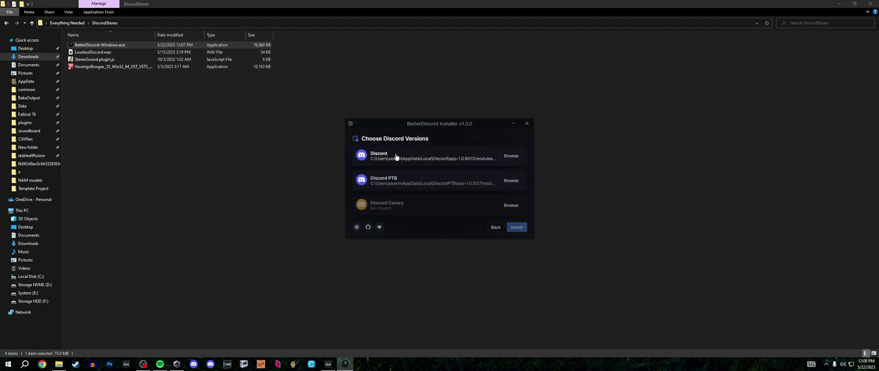
{"action": "left_click", "coordinate": [396, 156]}
{"action": "left_click", "coordinate": [516, 227]}
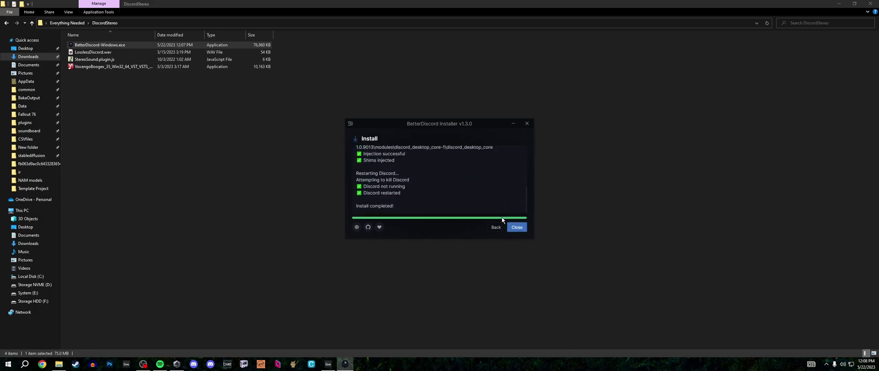
- Close the finished installer and go to BetterDiscord's Plugins list in Discord's user settings
{"action": "left_click", "coordinate": [517, 227]}
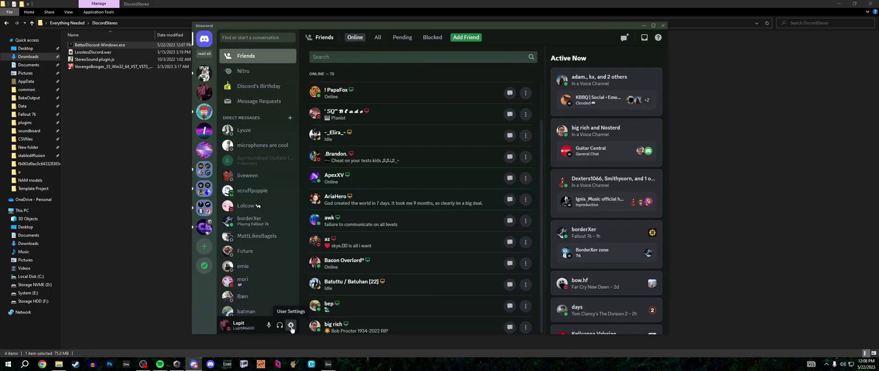
{"action": "left_click", "coordinate": [290, 325]}
{"action": "scroll", "coordinate": [295, 282], "scroll_direction": "down", "scroll_amount": 10}
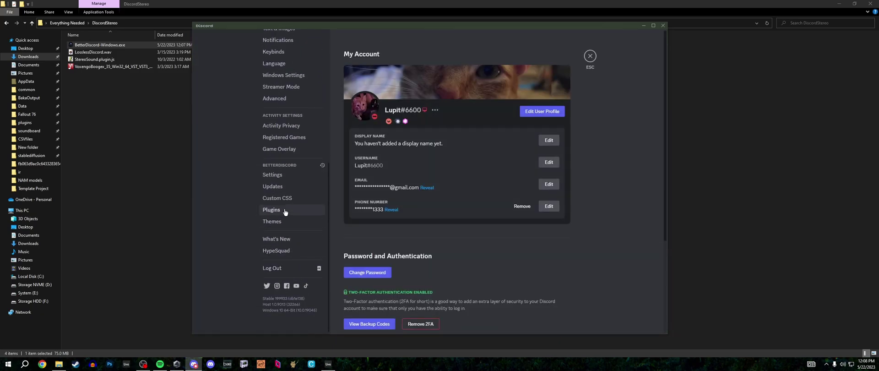
{"action": "left_click", "coordinate": [284, 210]}
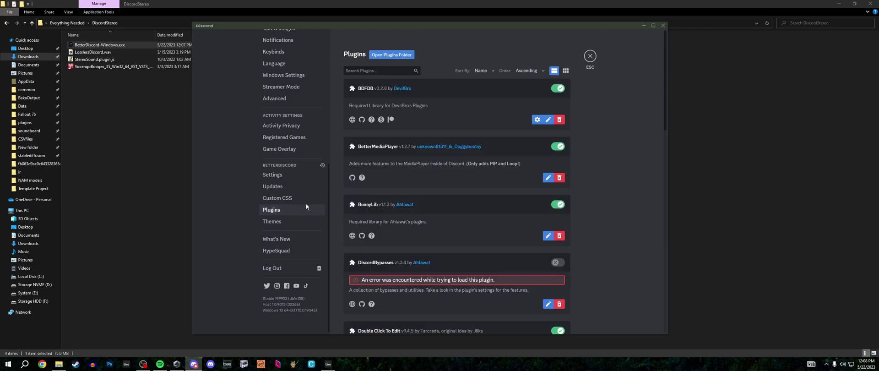
- Inspect StereoSound.plugin.js in the plugins folder, then close the folder and return to Discord
{"action": "left_click", "coordinate": [371, 55]}
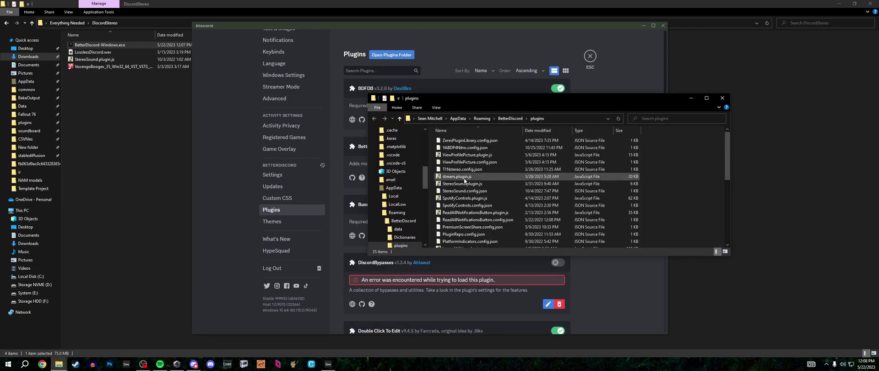
{"action": "right_click", "coordinate": [92, 59]}
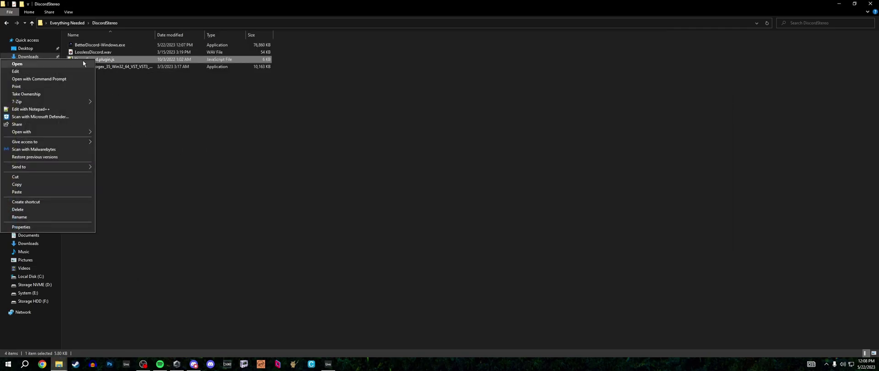
{"action": "left_click", "coordinate": [188, 141]}
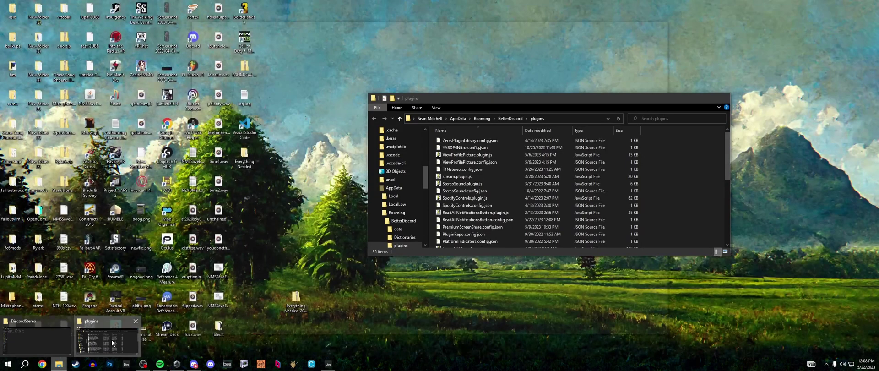
{"action": "left_click", "coordinate": [112, 342]}
{"action": "right_click", "coordinate": [657, 191]}
{"action": "left_click", "coordinate": [724, 97]}
{"action": "left_click", "coordinate": [723, 97]}
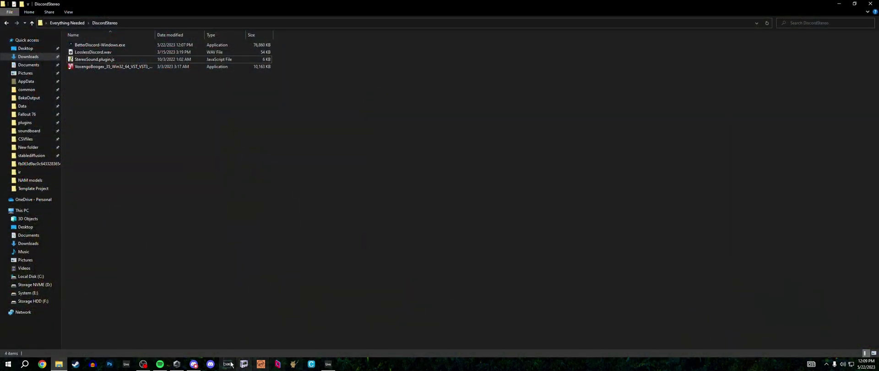
{"action": "left_click", "coordinate": [194, 364]}
- Turn on Enable Toasts in StereoSound's plugin settings and exit Discord settings
{"action": "scroll", "coordinate": [453, 224], "scroll_direction": "down", "scroll_amount": 4}
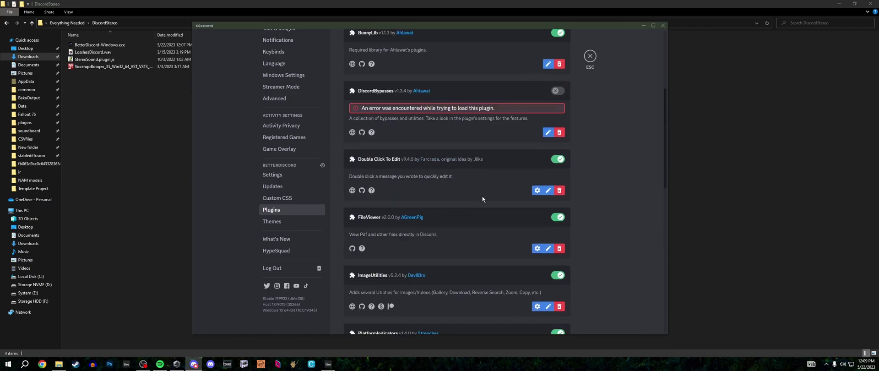
{"action": "scroll", "coordinate": [478, 212], "scroll_direction": "down", "scroll_amount": 10}
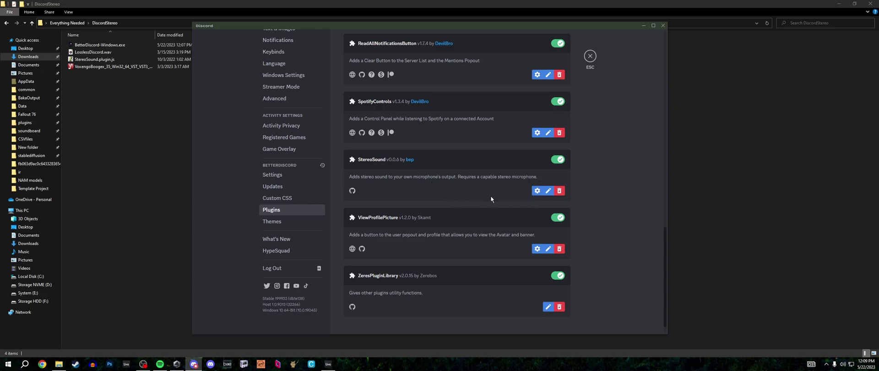
{"action": "left_click", "coordinate": [537, 191]}
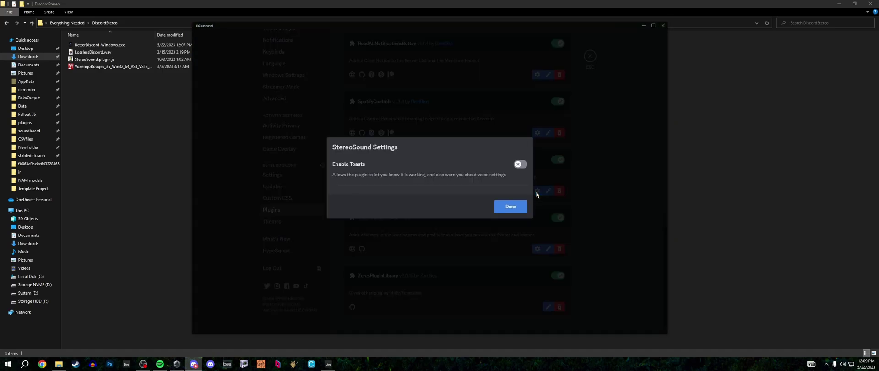
{"action": "left_click", "coordinate": [520, 164]}
{"action": "key", "text": "Escape"}
{"action": "key", "text": "Escape"}
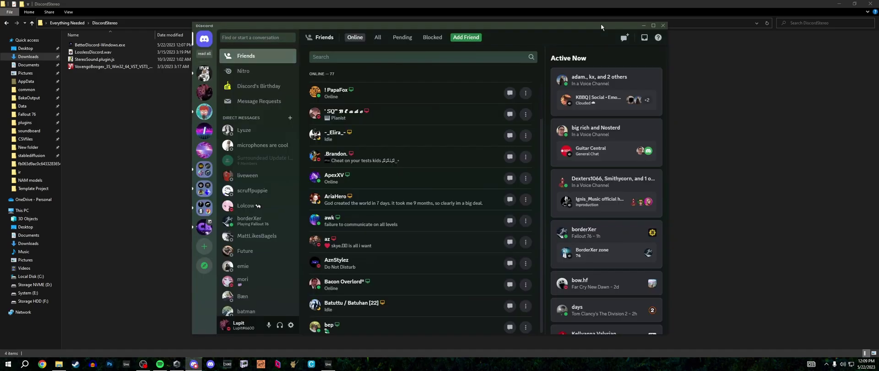
- Move the Discord window aside and switch to Ableton's Template session with Alt+Tab
{"action": "left_click_drag", "start_coordinate": [601, 29], "coordinate": [715, 33]}
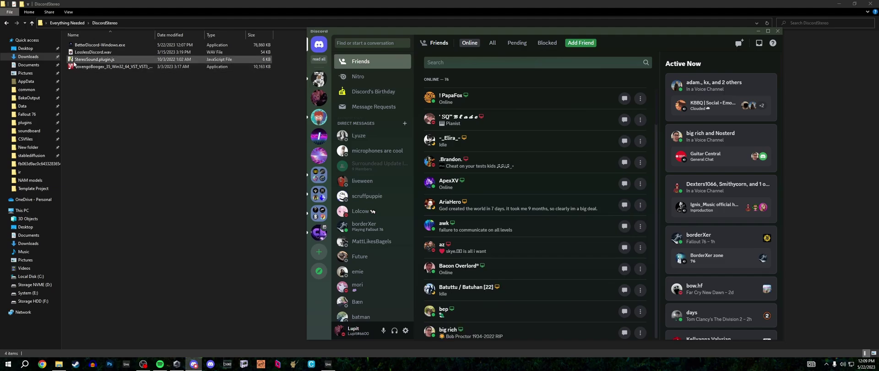
{"action": "key", "text": "alt+Tab"}
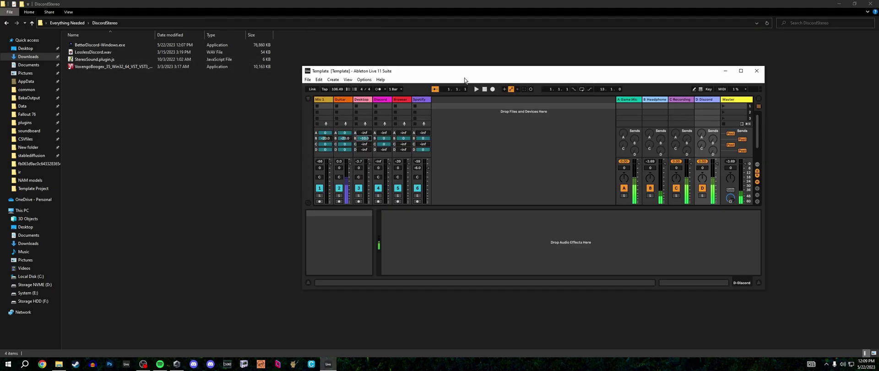
- Install Voxengo Boogex with only the VST3 64-bit component after accepting the licence
{"action": "double_click", "coordinate": [72, 66]}
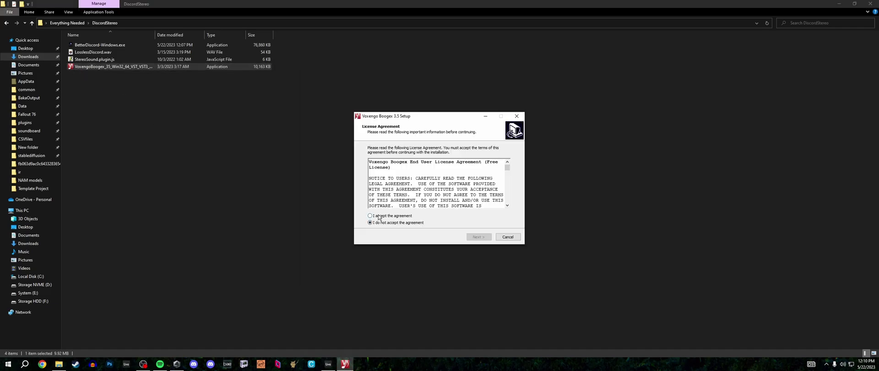
{"action": "left_click", "coordinate": [380, 216]}
{"action": "left_click", "coordinate": [478, 237]}
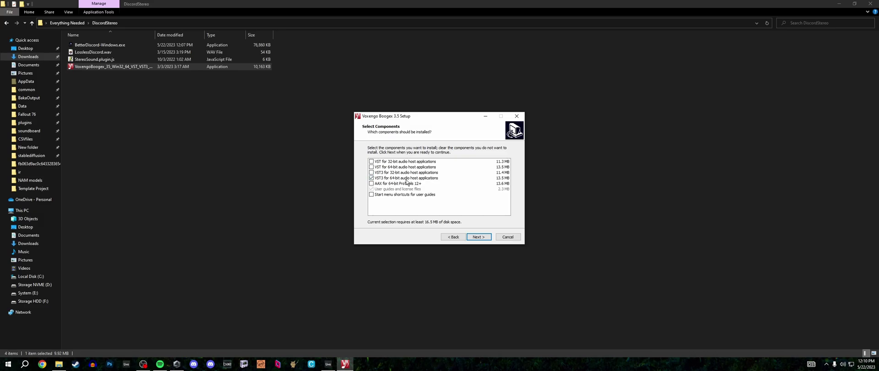
{"action": "left_click", "coordinate": [478, 236]}
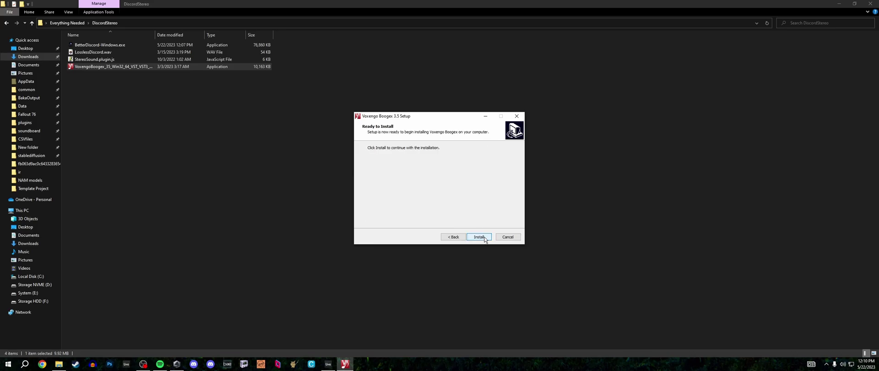
{"action": "left_click", "coordinate": [481, 238]}
{"action": "left_click", "coordinate": [478, 237]}
{"action": "left_click", "coordinate": [328, 363]}
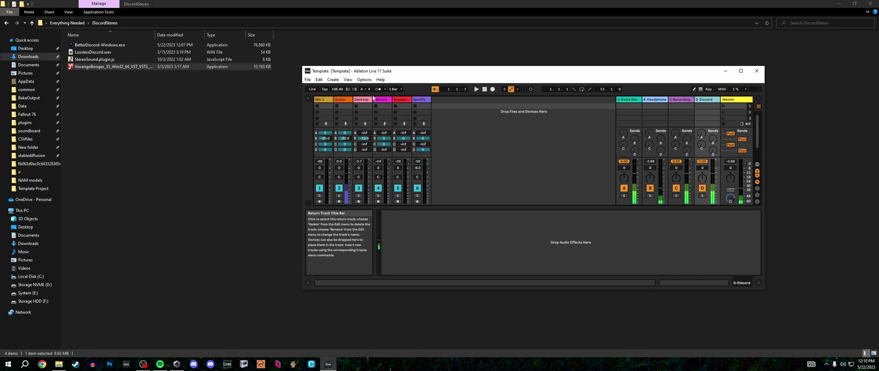
{"action": "left_click", "coordinate": [364, 80]}
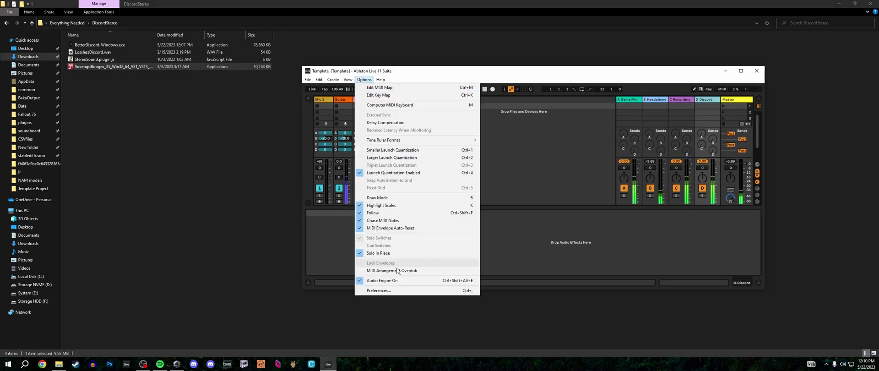
{"action": "left_click", "coordinate": [378, 291]}
{"action": "left_click", "coordinate": [463, 155]}
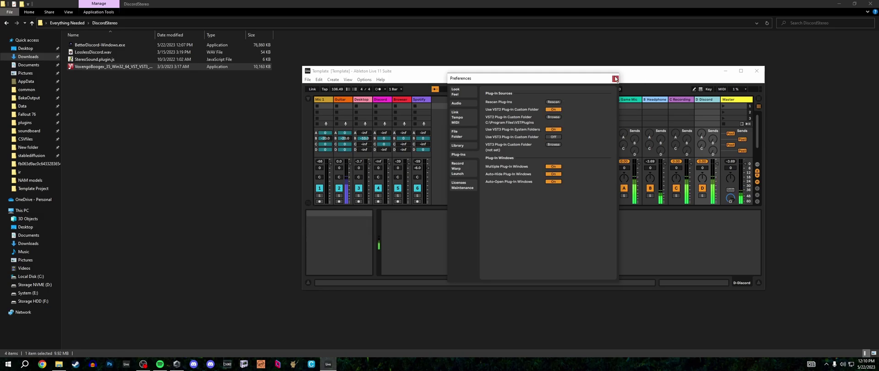
{"action": "left_click", "coordinate": [703, 103]}
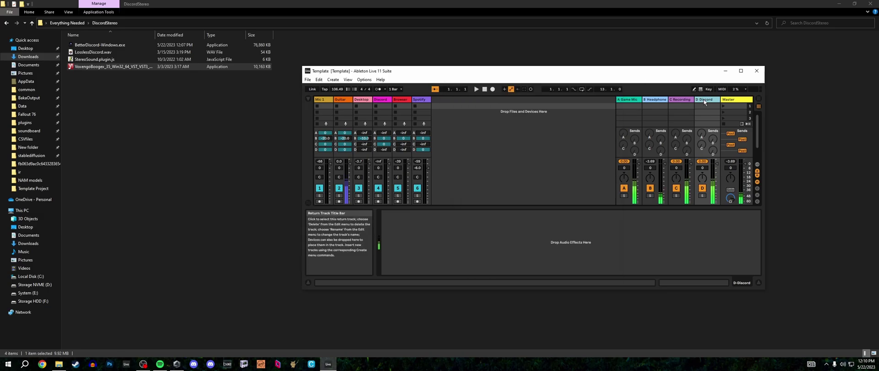
- Search the browser for 'boog' and drop Boogex onto the D Discord return
{"action": "left_click", "coordinate": [308, 98]}
{"action": "left_click", "coordinate": [342, 99]}
{"action": "type", "text": "boog"}
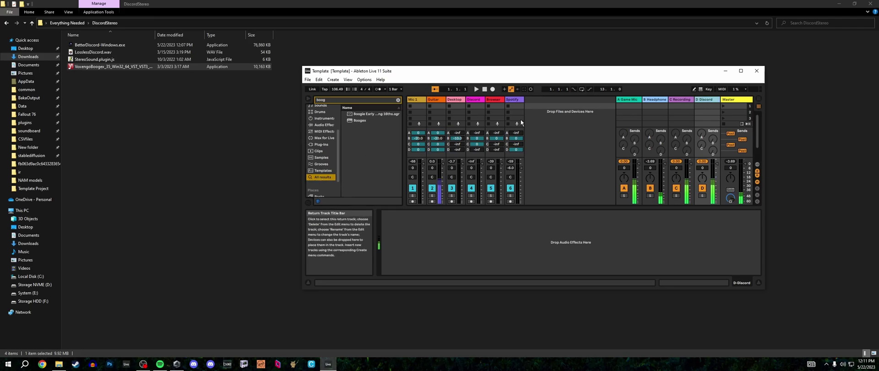
{"action": "mouse_move", "coordinate": [355, 121]}
{"action": "left_mouse_down"}
{"action": "mouse_move", "coordinate": [472, 242]}
{"action": "mouse_move", "coordinate": [523, 245]}
{"action": "mouse_move", "coordinate": [503, 246]}
{"action": "left_mouse_up"}
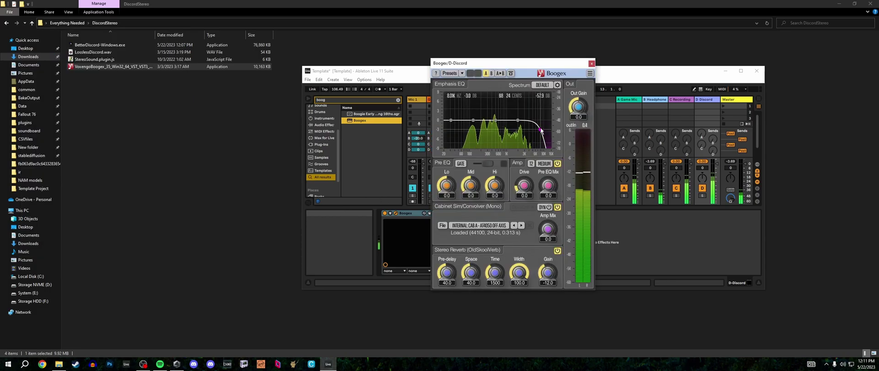
- Flatten Boogex's high-cut EQ point and switch off its amp and reverb
{"action": "double_click", "coordinate": [540, 130]}
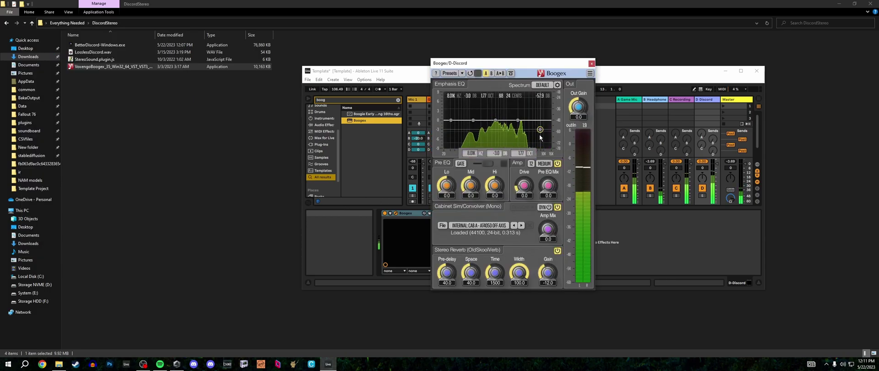
{"action": "left_click", "coordinate": [556, 163]}
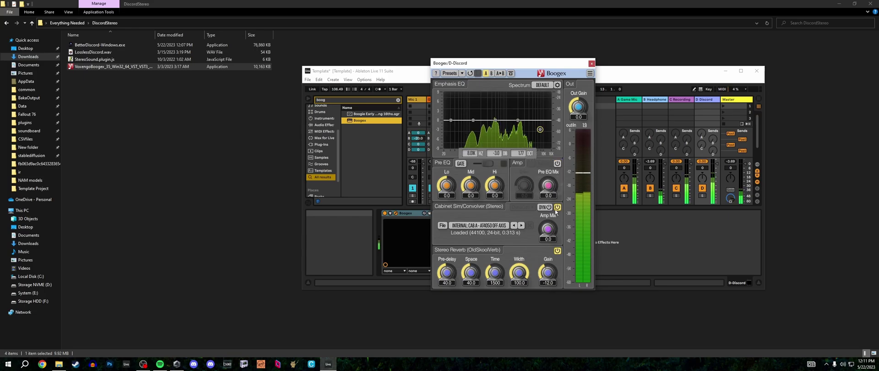
{"action": "left_click", "coordinate": [557, 251]}
- Load LosslessDiscord.wav from Desktop > Everything Needed > DiscordStereo as the cabinet impulse
{"action": "left_click", "coordinate": [442, 226]}
{"action": "left_click", "coordinate": [458, 138]}
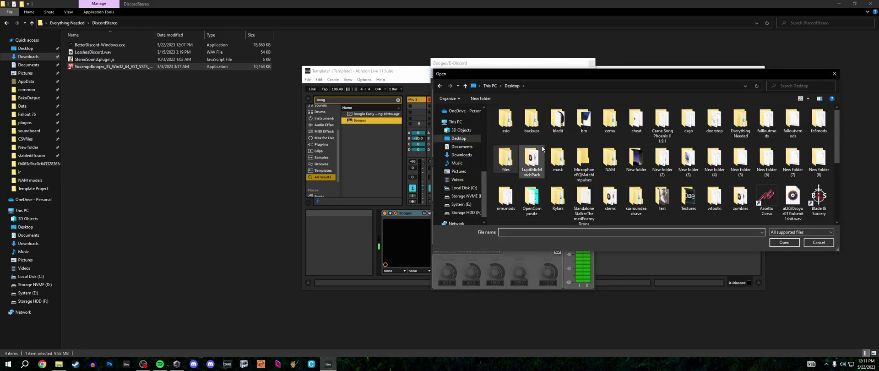
{"action": "double_click", "coordinate": [741, 123]}
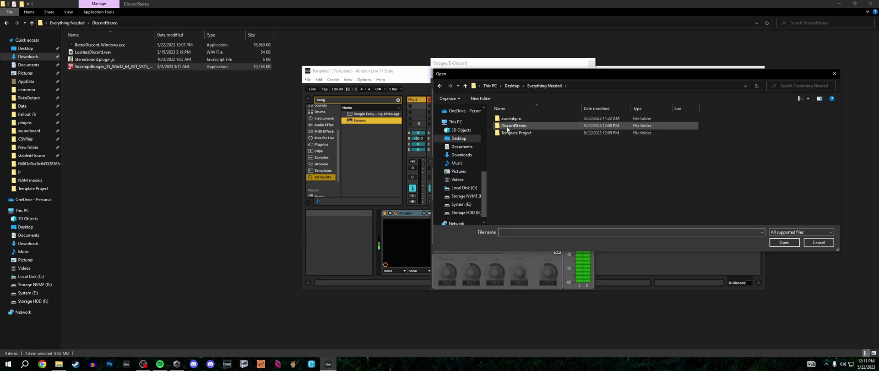
{"action": "double_click", "coordinate": [507, 127]}
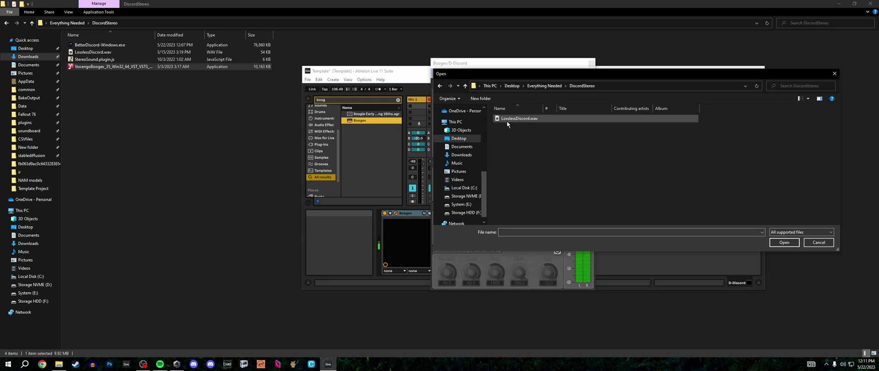
{"action": "double_click", "coordinate": [507, 118]}
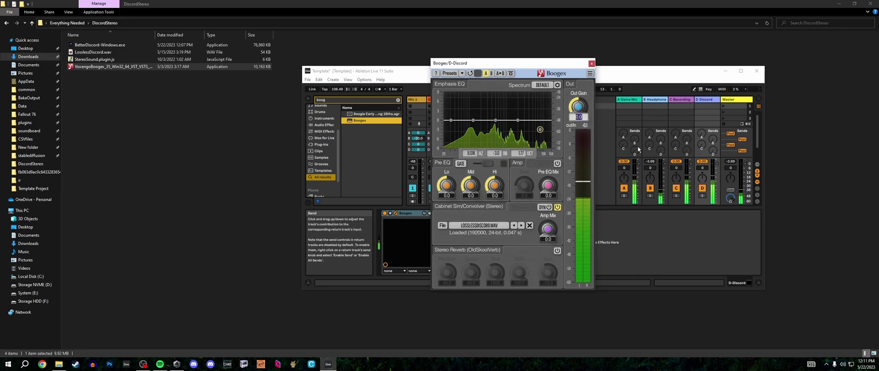
- Set Boogex's Out Gain to -8.0 and close the plugin window
{"action": "type", "text": "-8"}
{"action": "key", "text": "Return"}
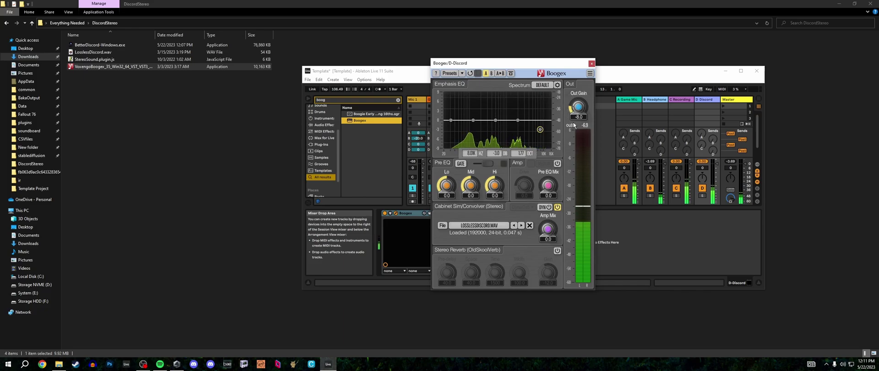
{"action": "left_click", "coordinate": [591, 63]}
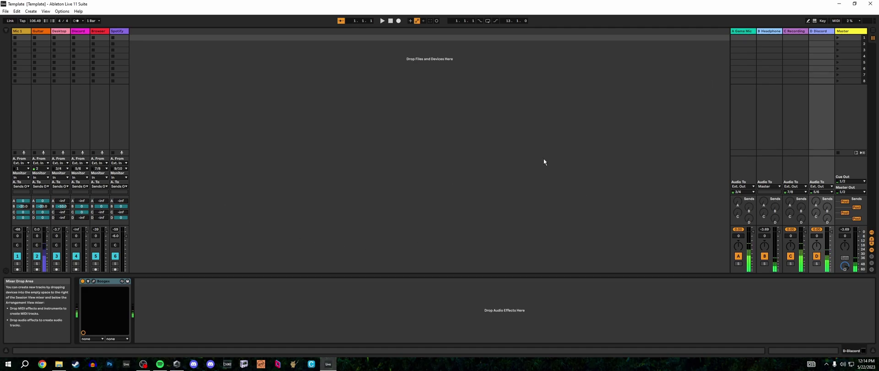
- Check routing by selecting A Game Mic, Mic 1, Guitar, C Recording and D Discord tracks
{"action": "left_click", "coordinate": [744, 31]}
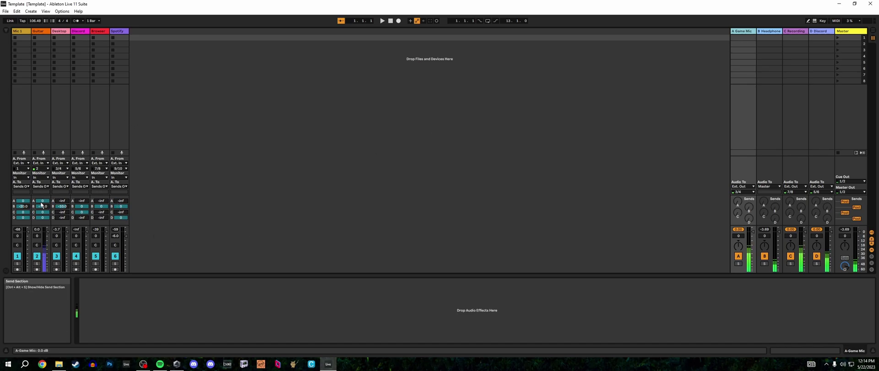
{"action": "left_click", "coordinate": [23, 30]}
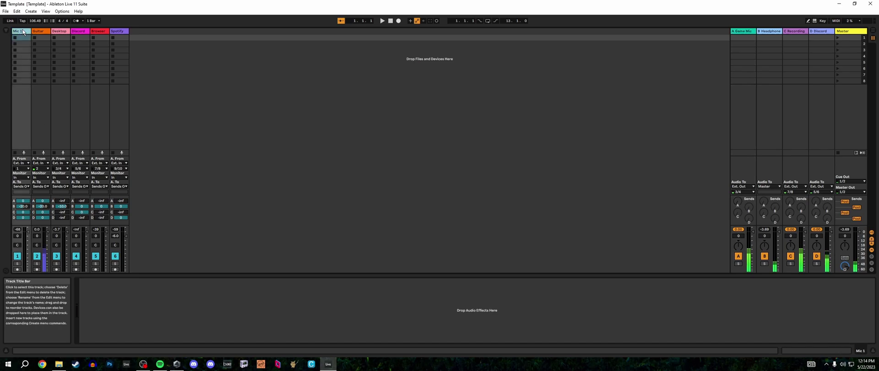
{"action": "left_click", "coordinate": [40, 202]}
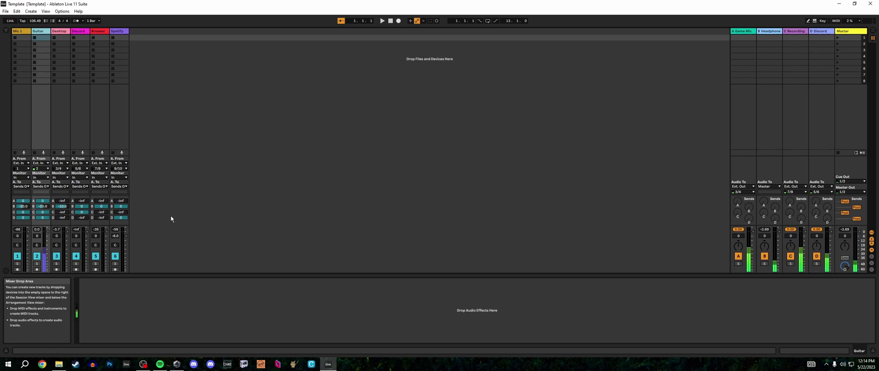
{"action": "left_click", "coordinate": [792, 103]}
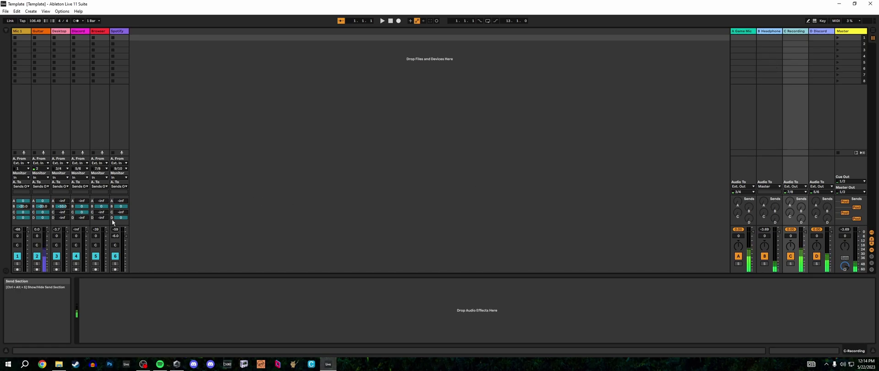
{"action": "left_click", "coordinate": [822, 32]}
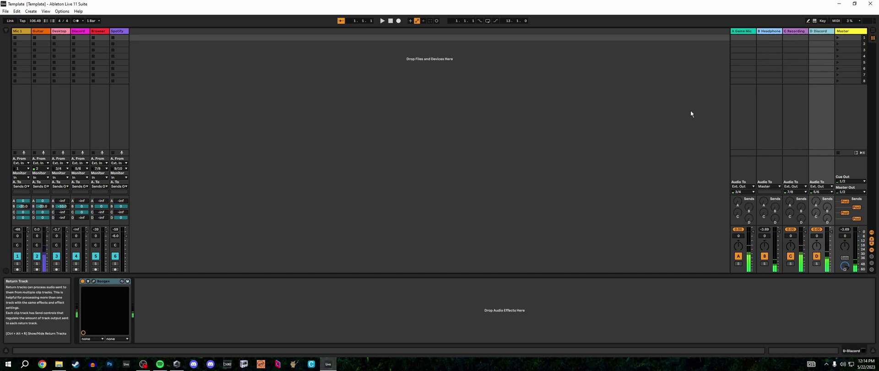